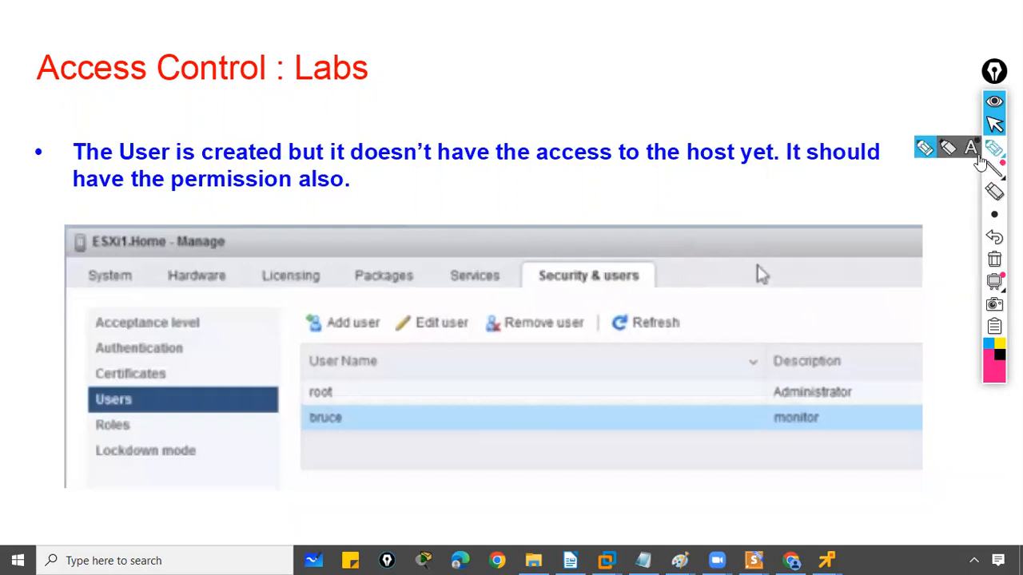
Annotate the root and bruce entries and the host-access permission sentences with Epic Pen
mouse_move(318, 400)
mouse_down()
mouse_move(329, 382)
mouse_move(308, 410)
mouse_move(336, 440)
mouse_move(287, 407)
mouse_move(303, 427)
mouse_up()
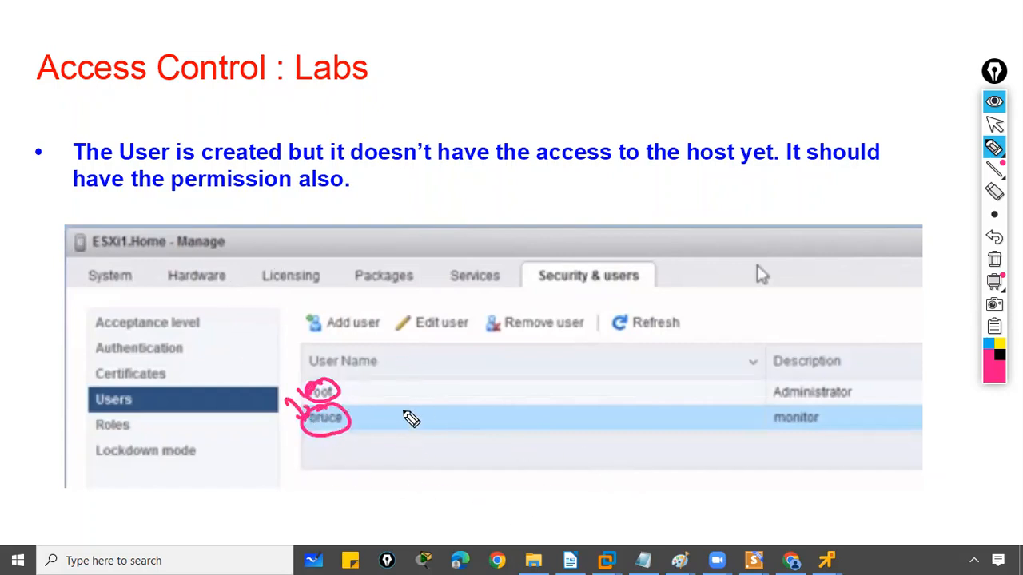
drag(298, 373, 318, 412)
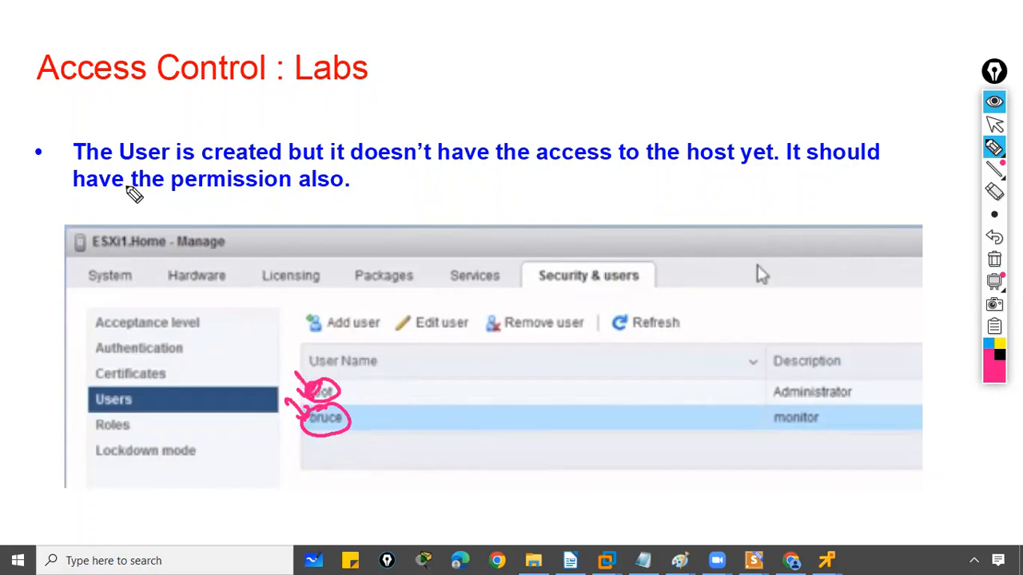
drag(336, 170, 623, 167)
drag(735, 128, 700, 152)
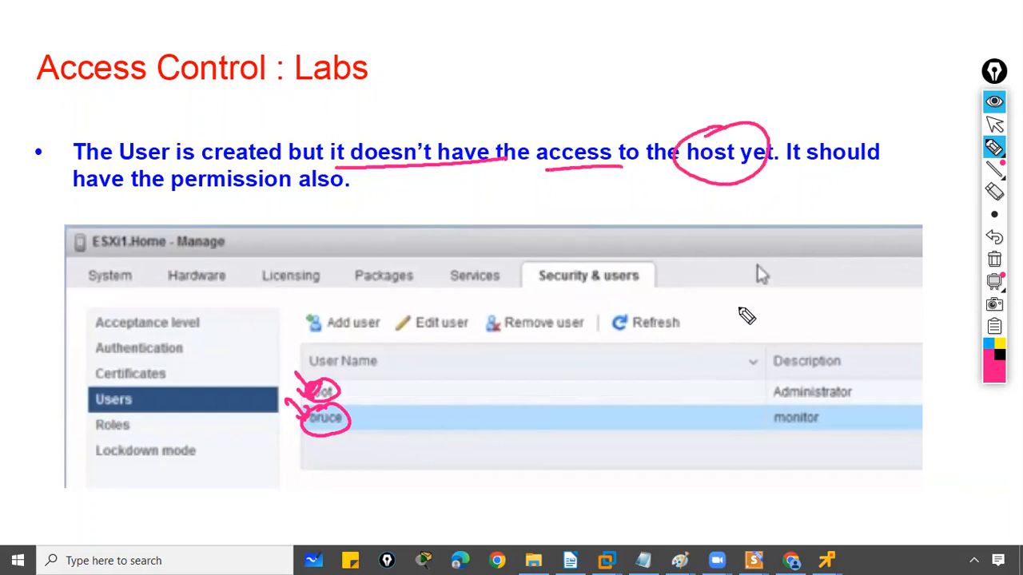
drag(780, 170, 859, 168)
drag(92, 204, 327, 206)
Clear all the ink, stop drawing and advance to the 'Step 2 : Assigning Permission' slide
click(995, 260)
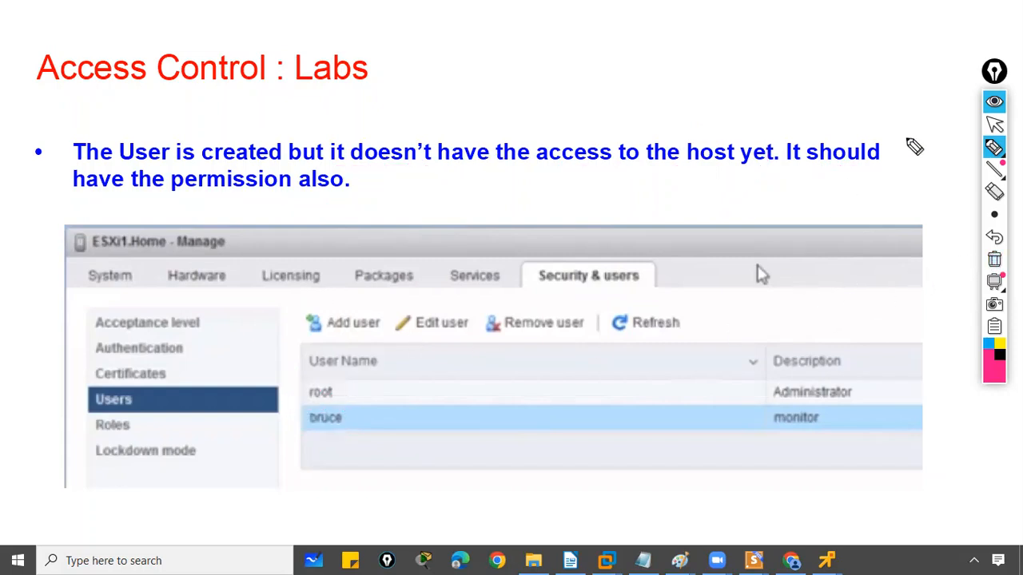
click(995, 123)
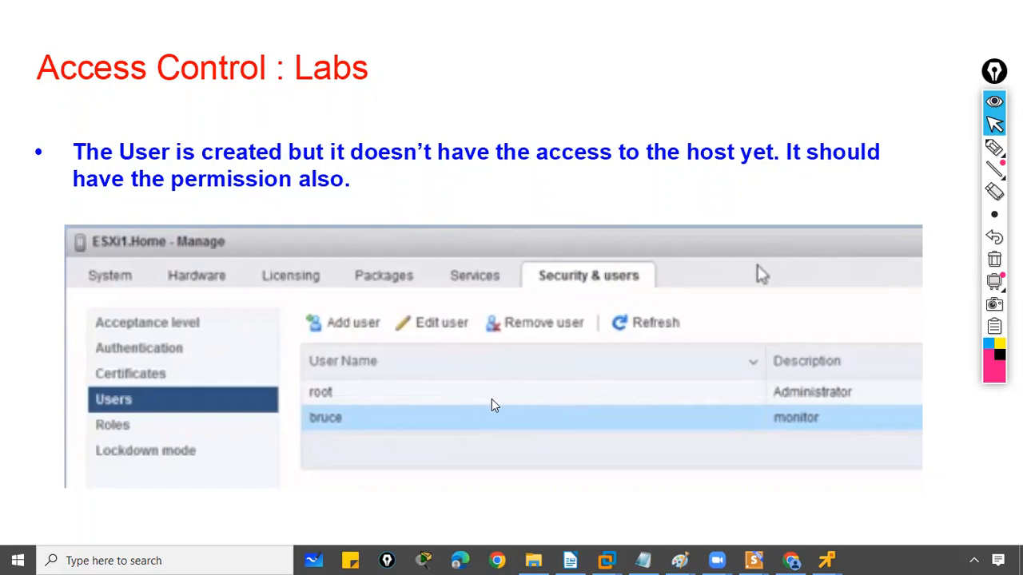
click(431, 409)
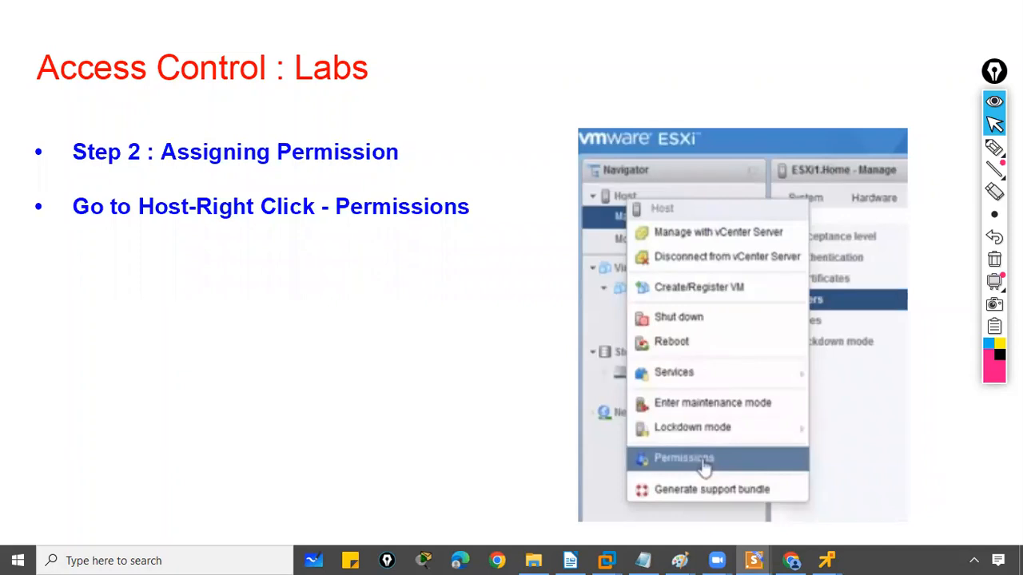
click(994, 147)
mouse_move(118, 133)
mouse_down()
mouse_move(133, 144)
mouse_move(114, 130)
mouse_up()
mouse_move(84, 104)
mouse_down()
mouse_move(100, 128)
mouse_move(103, 113)
mouse_up()
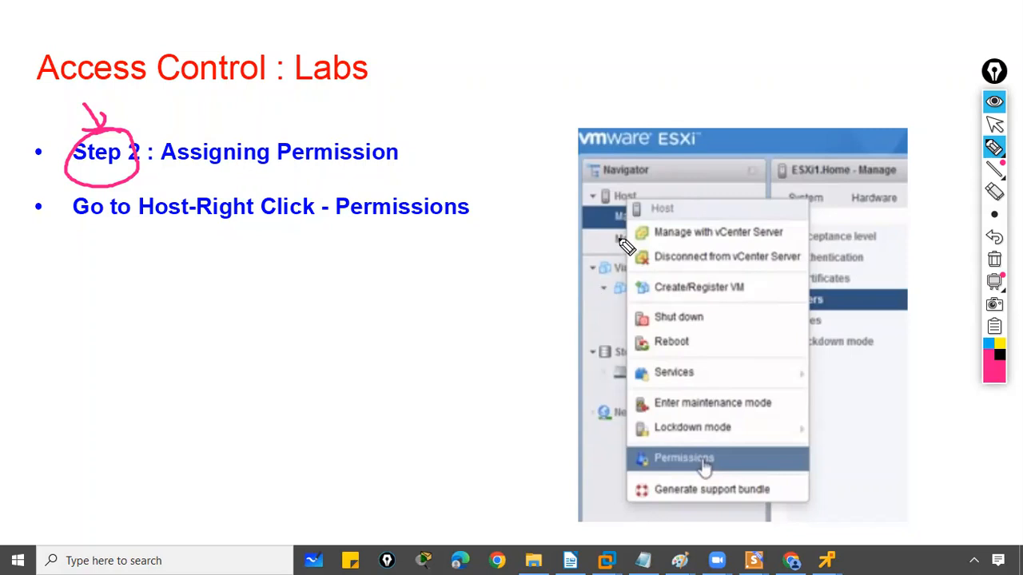
mouse_move(623, 187)
mouse_down()
mouse_move(604, 201)
mouse_move(649, 199)
mouse_move(615, 184)
mouse_move(617, 171)
mouse_up()
drag(608, 169, 620, 162)
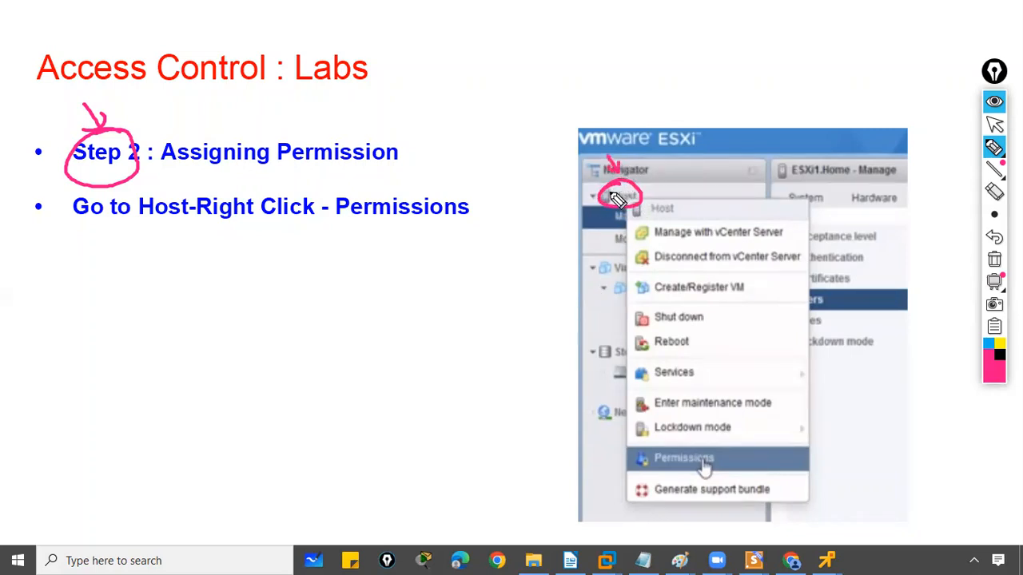
mouse_move(584, 194)
mouse_down()
mouse_move(591, 202)
mouse_move(614, 181)
mouse_up()
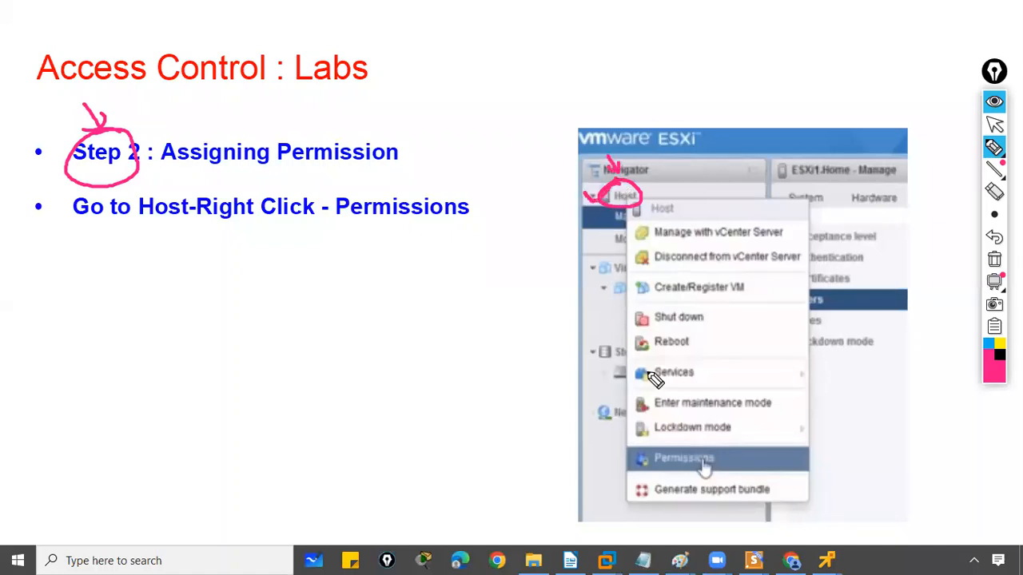
drag(630, 457, 651, 452)
click(994, 258)
drag(145, 217, 287, 215)
drag(348, 225, 449, 226)
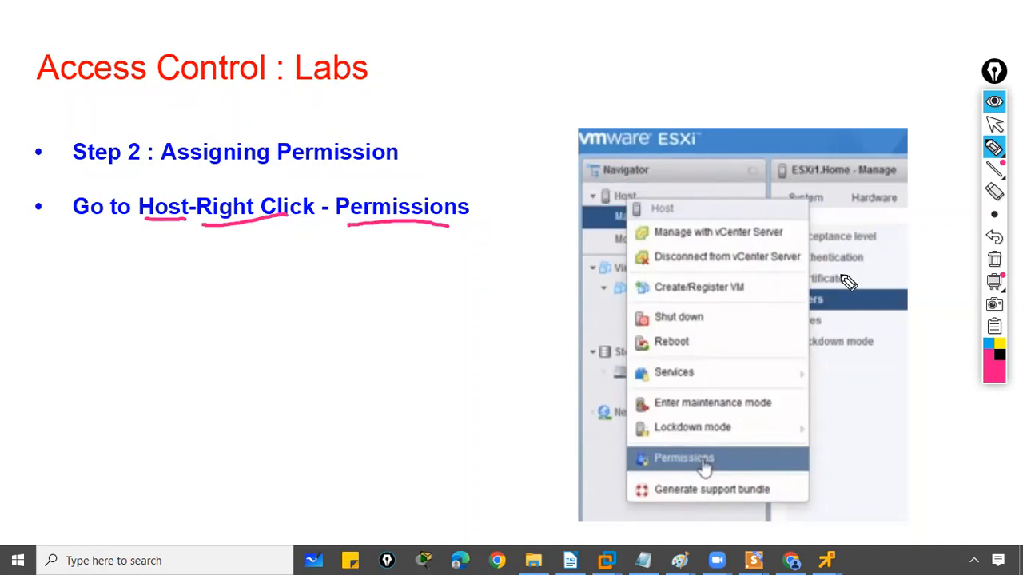
click(995, 260)
click(994, 123)
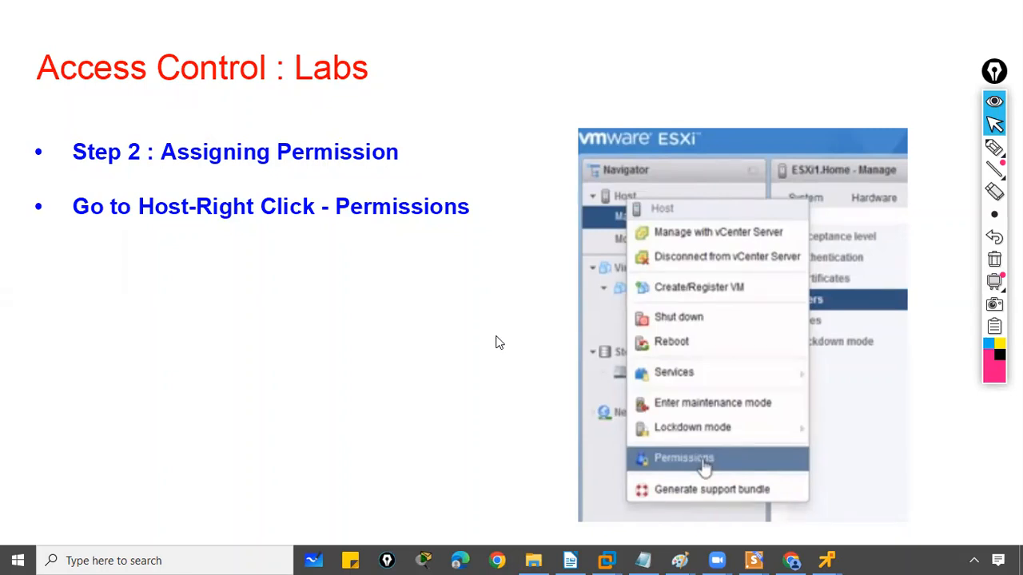
Bring the ESXi login page forward in Chrome and log in as root with the account password
key(super)
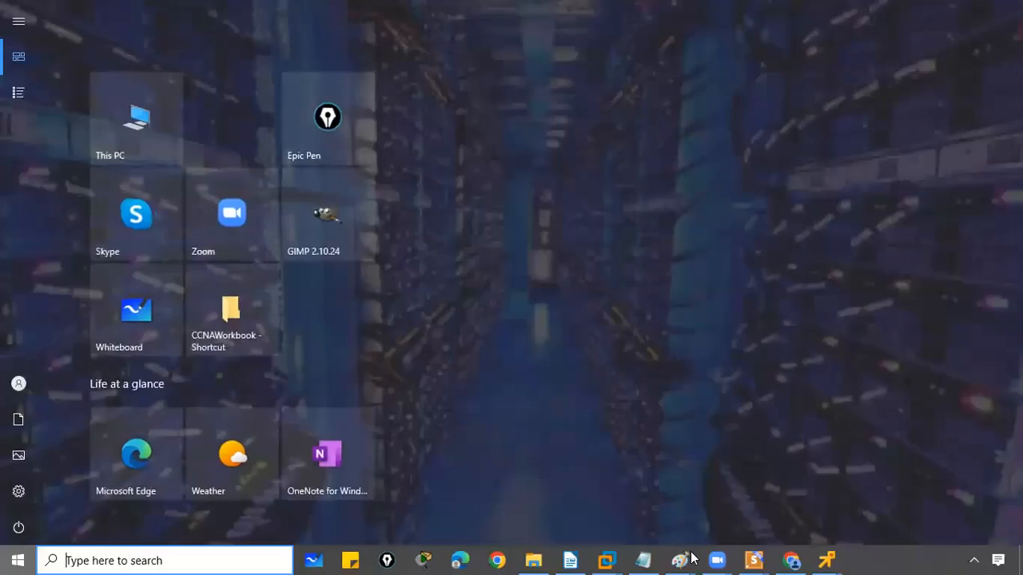
click(794, 559)
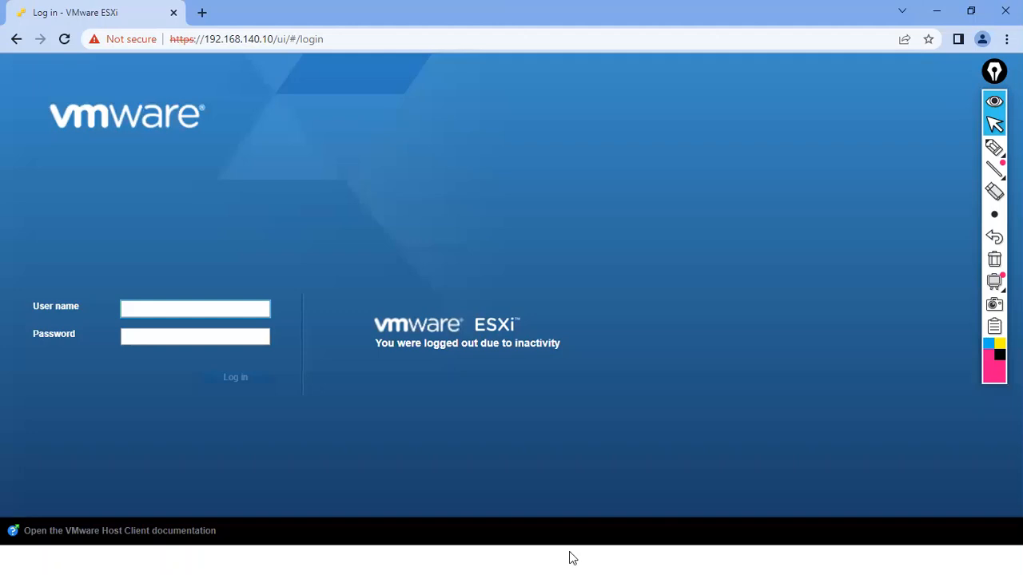
click(191, 308)
click(197, 342)
click(180, 337)
text(******)
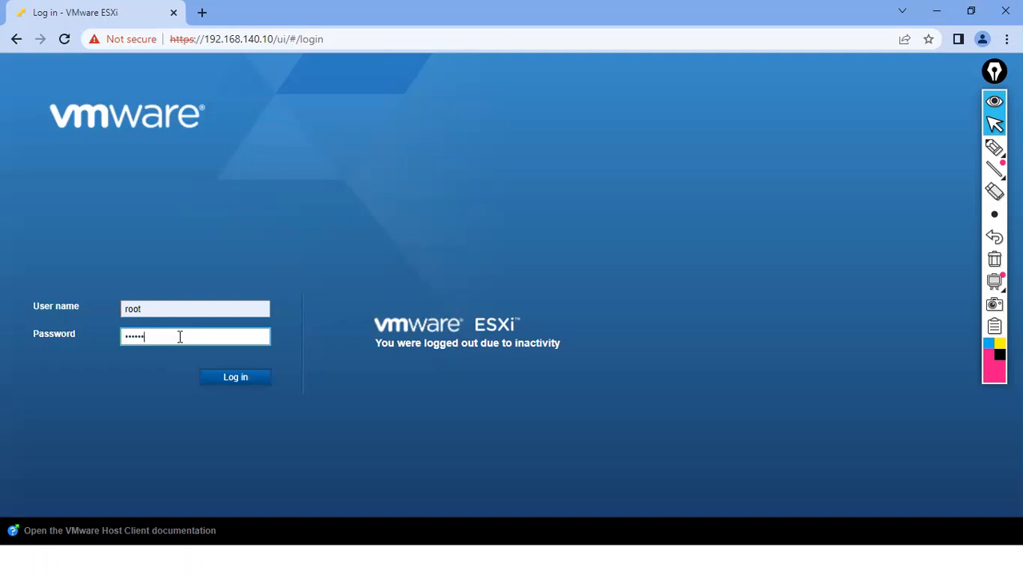
text(**)
key(Return)
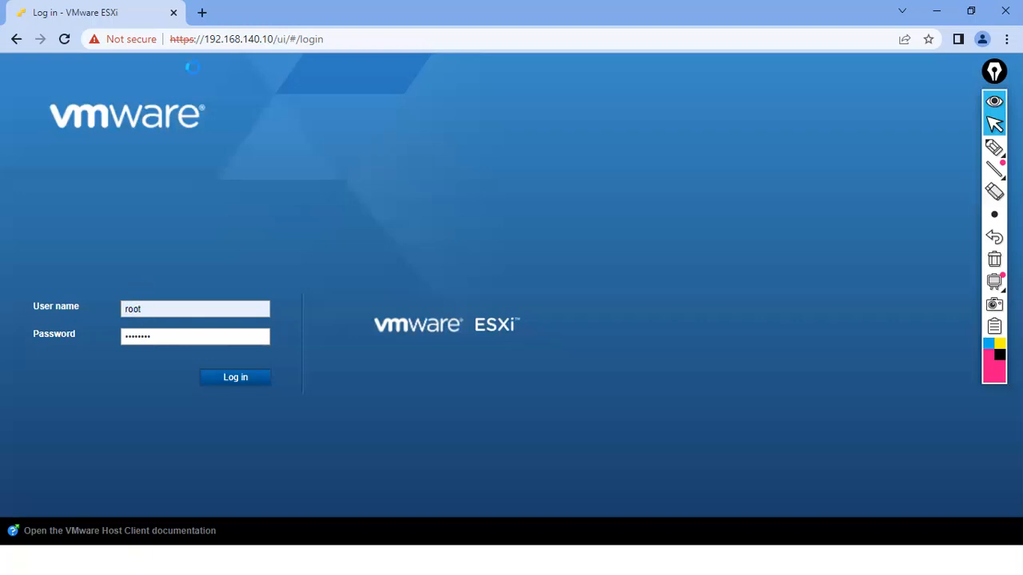
Load the host at 192.168.140.10 in a new browser tab and close the old Log in tab
click(202, 14)
text(19)
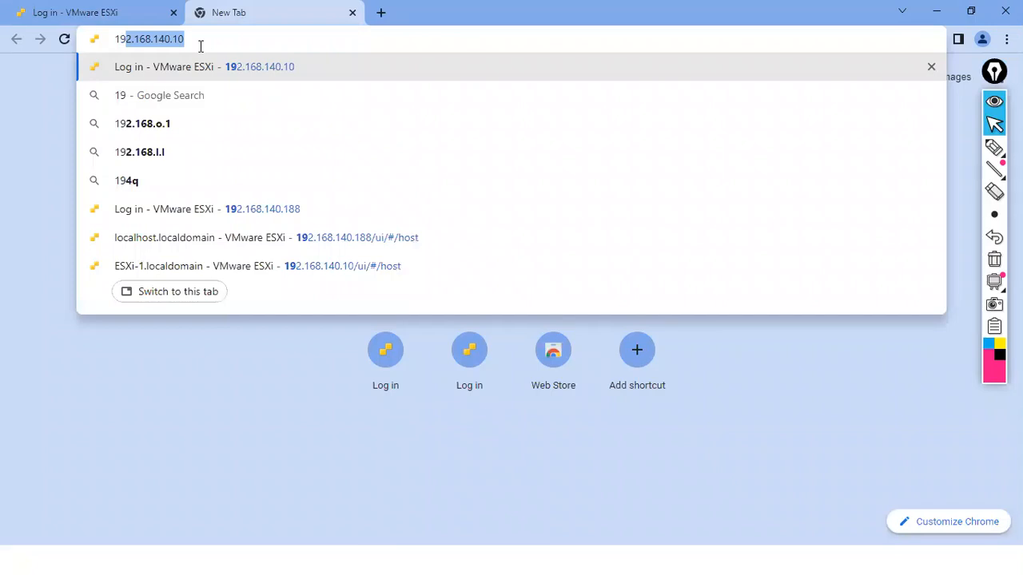
key(Return)
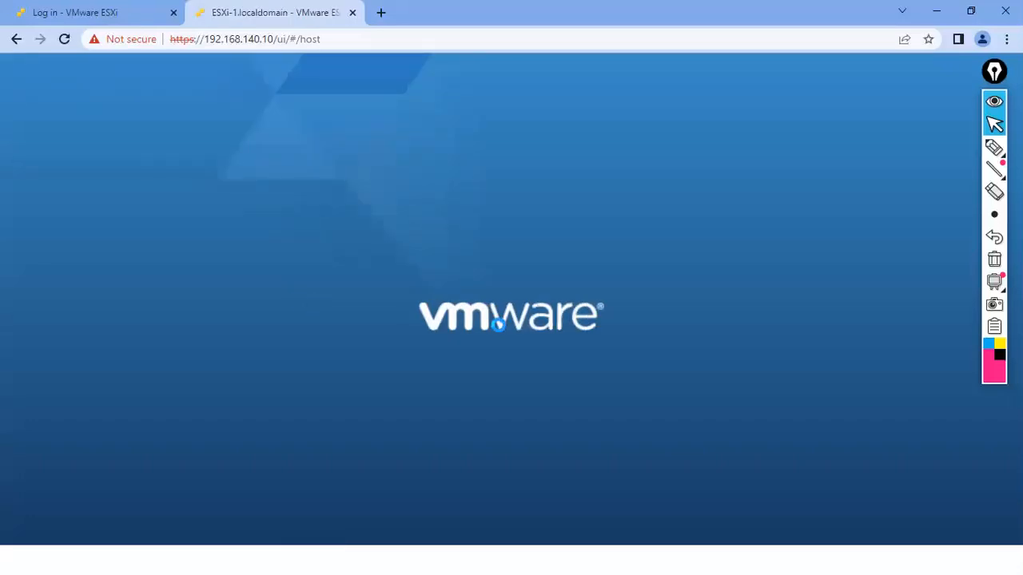
click(173, 13)
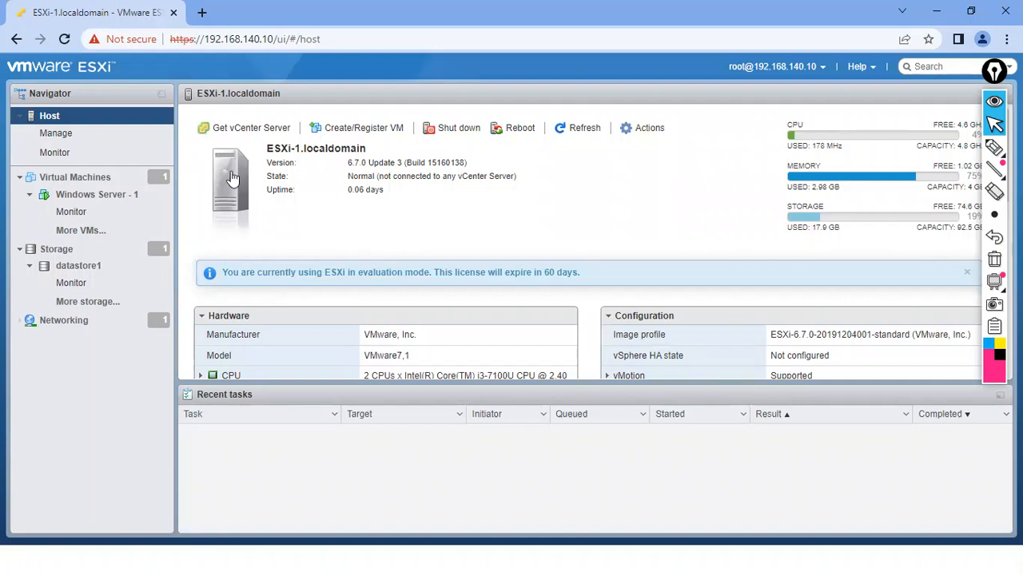
Go to Manage > Security & users > Users and open the Add a user form
click(63, 141)
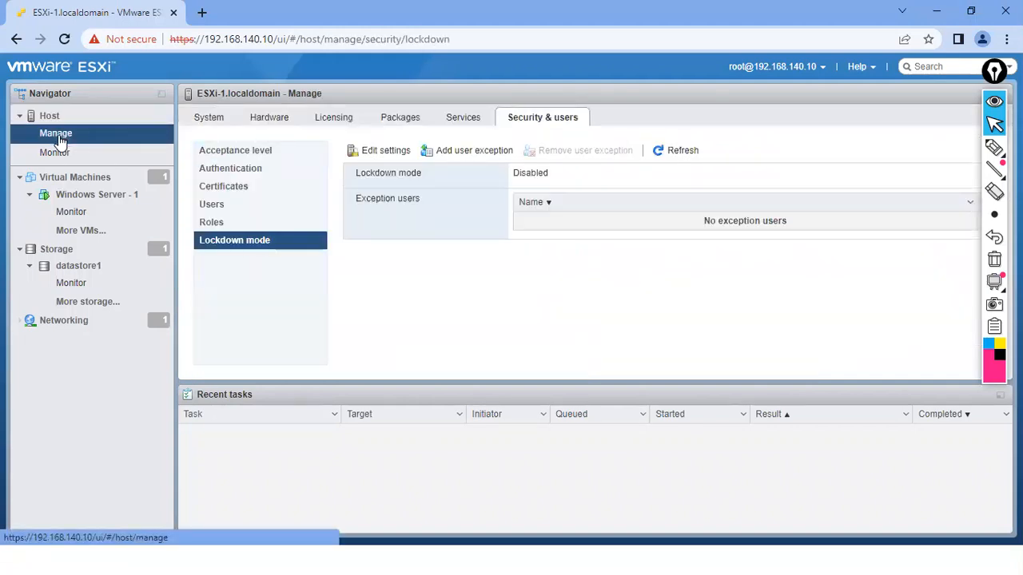
click(553, 118)
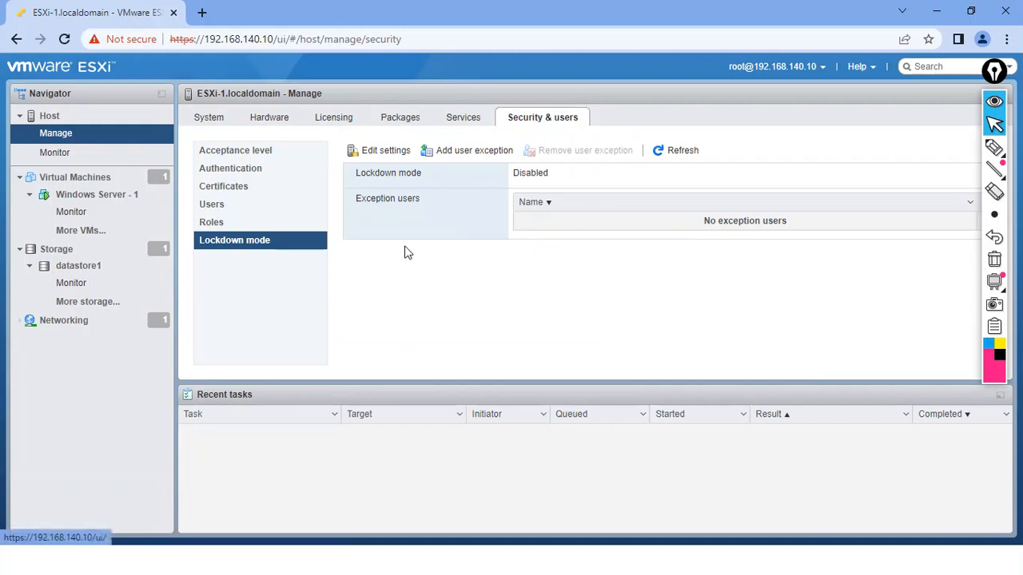
click(214, 206)
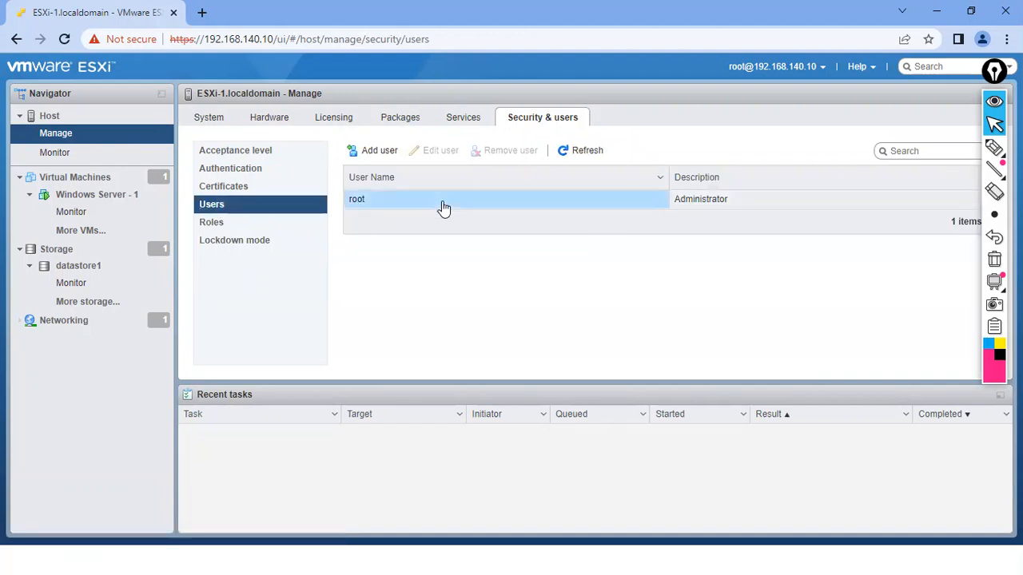
click(389, 205)
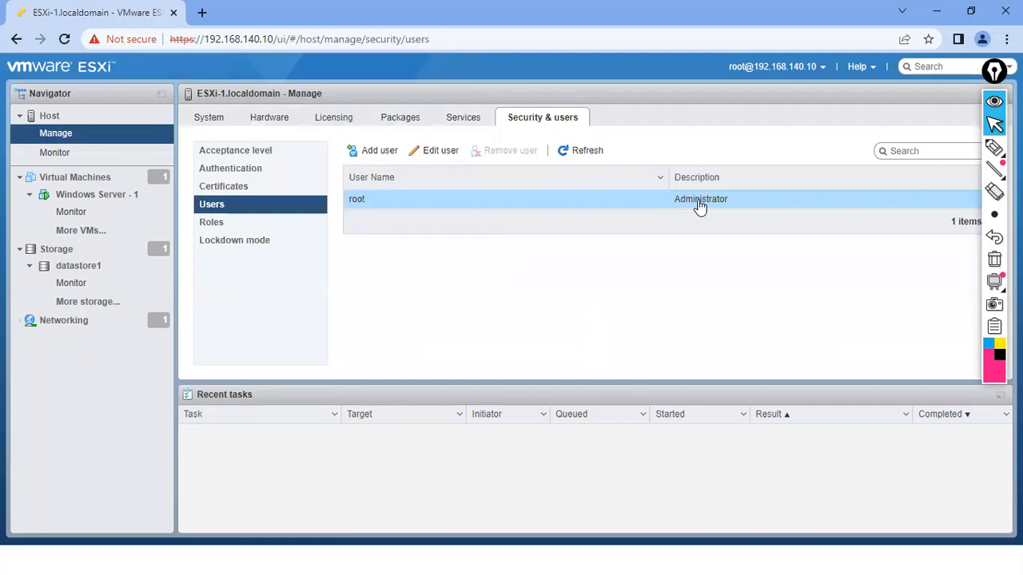
click(375, 153)
click(536, 249)
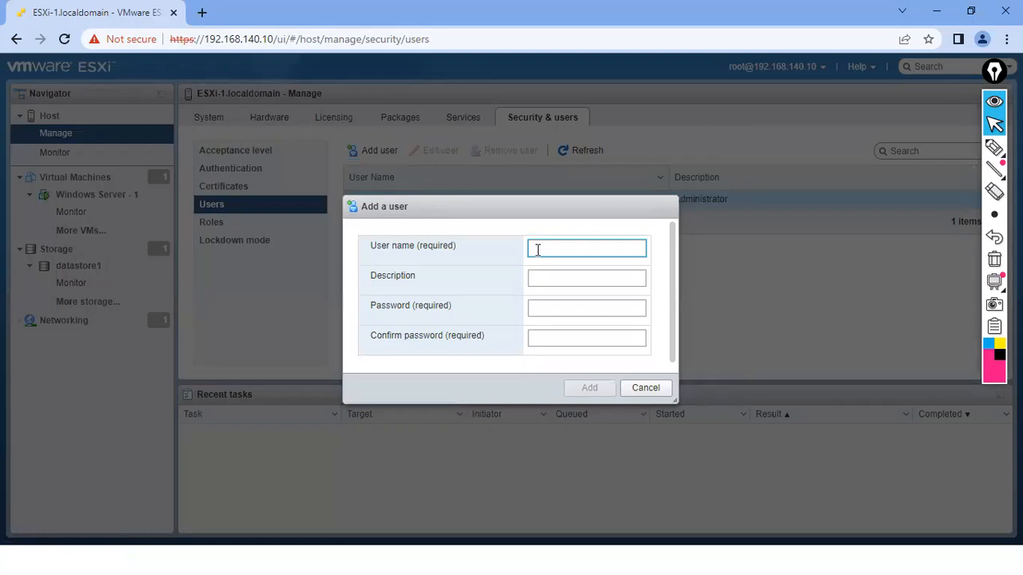
Create user Bruce described as Read-Only User with a confirmed password, then select him
text(Bruce)
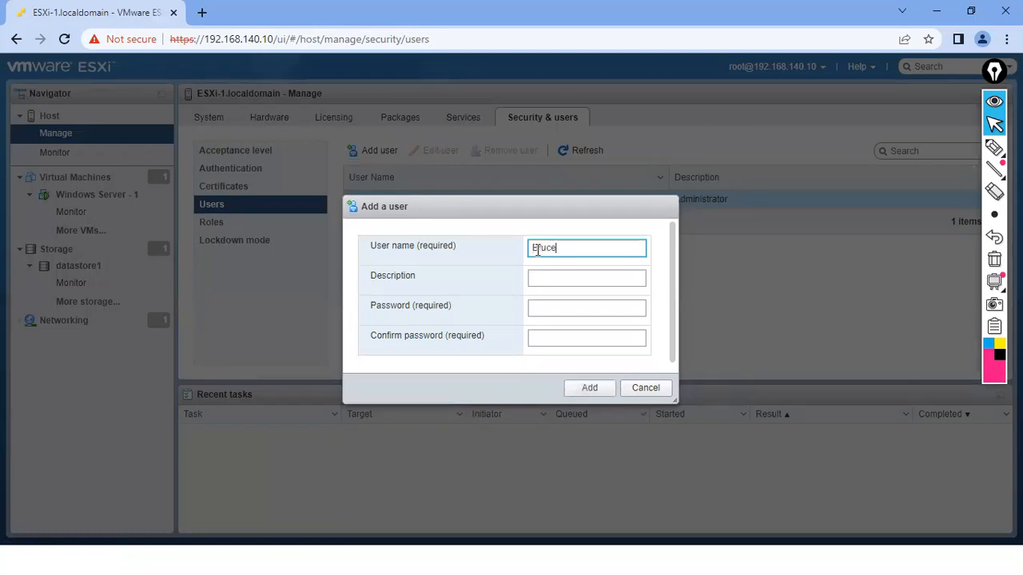
click(542, 277)
text(Read-Only User)
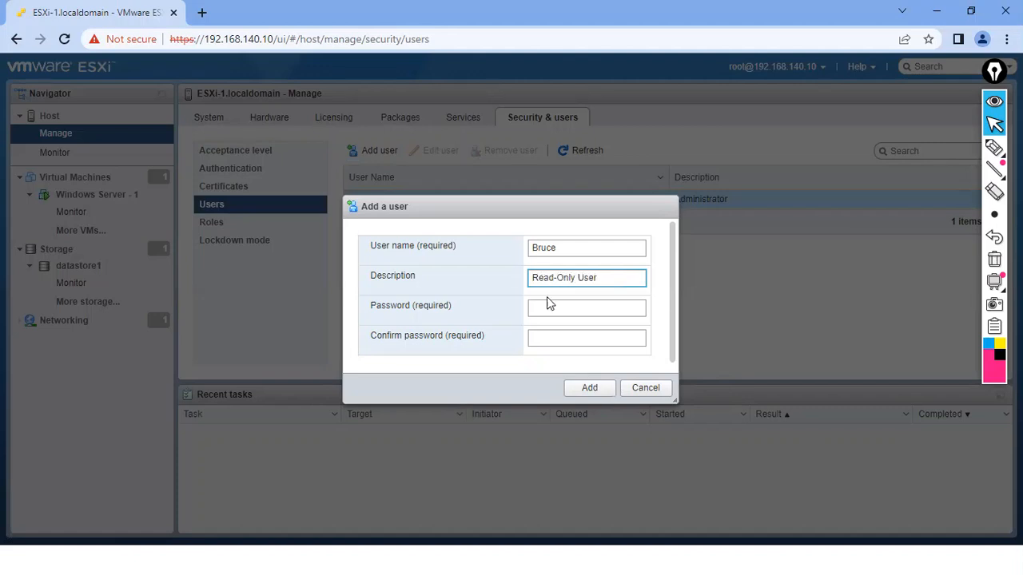
click(550, 308)
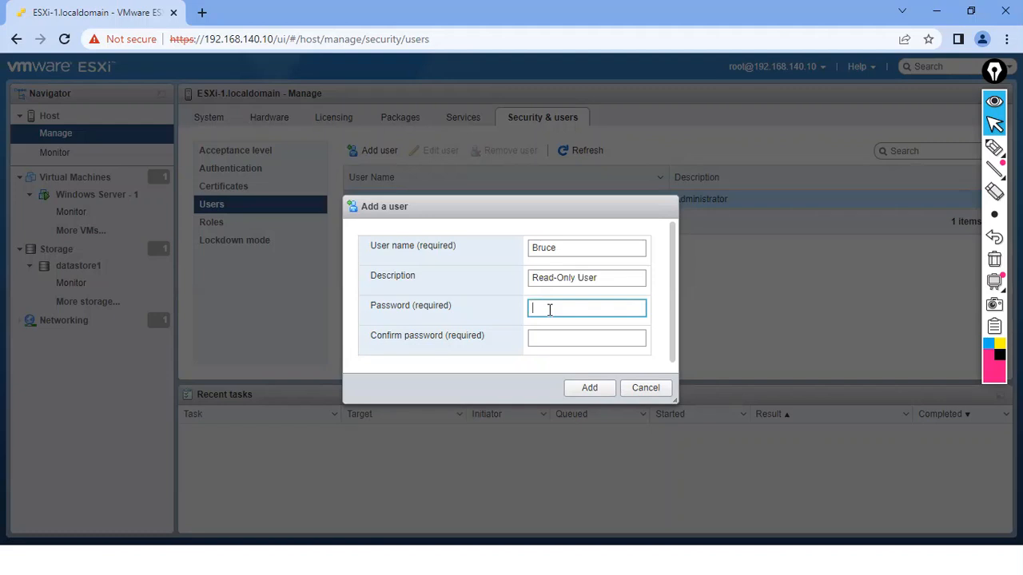
text(••••••)
key(Tab)
text(••••••••)
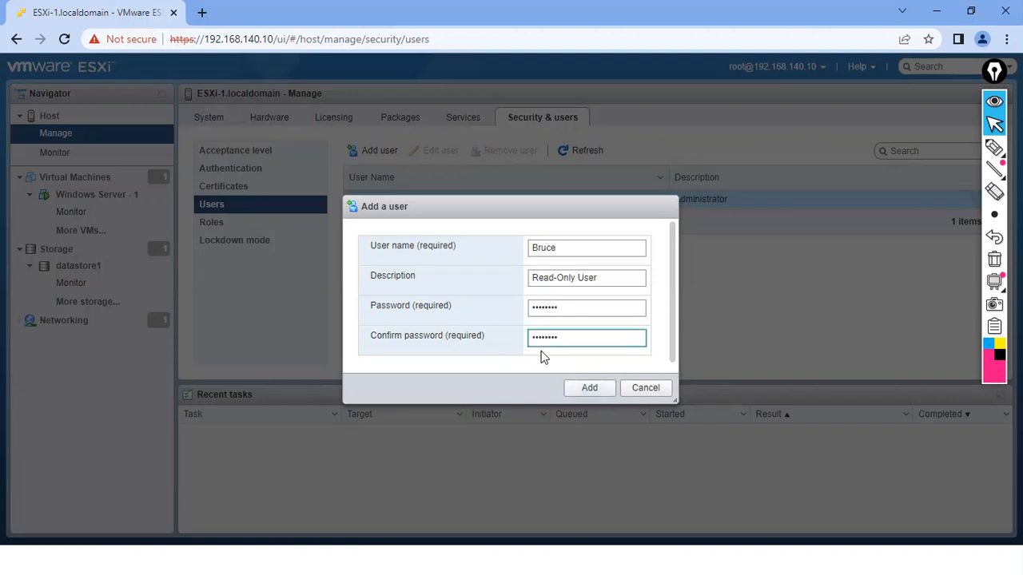
click(593, 390)
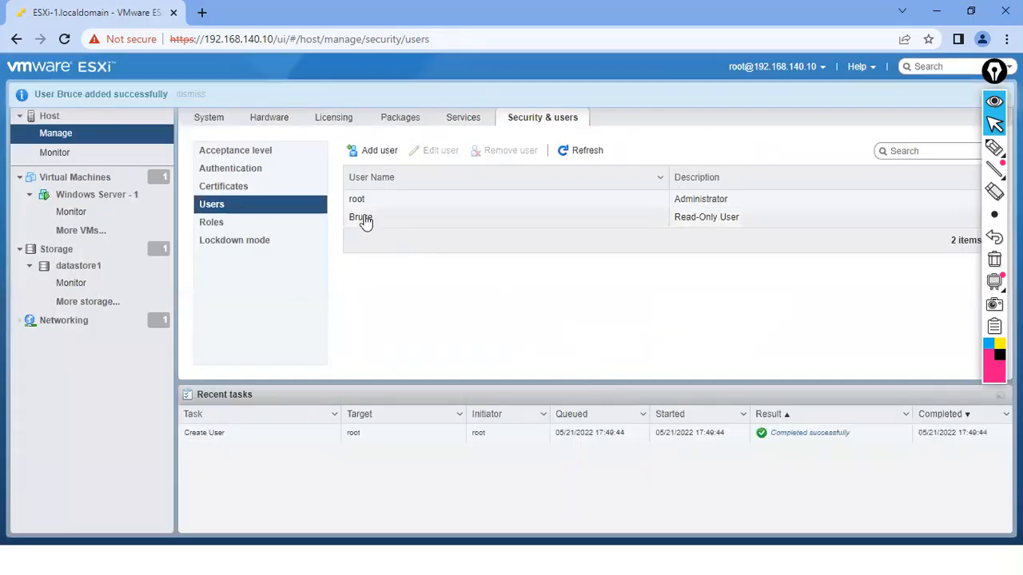
click(366, 220)
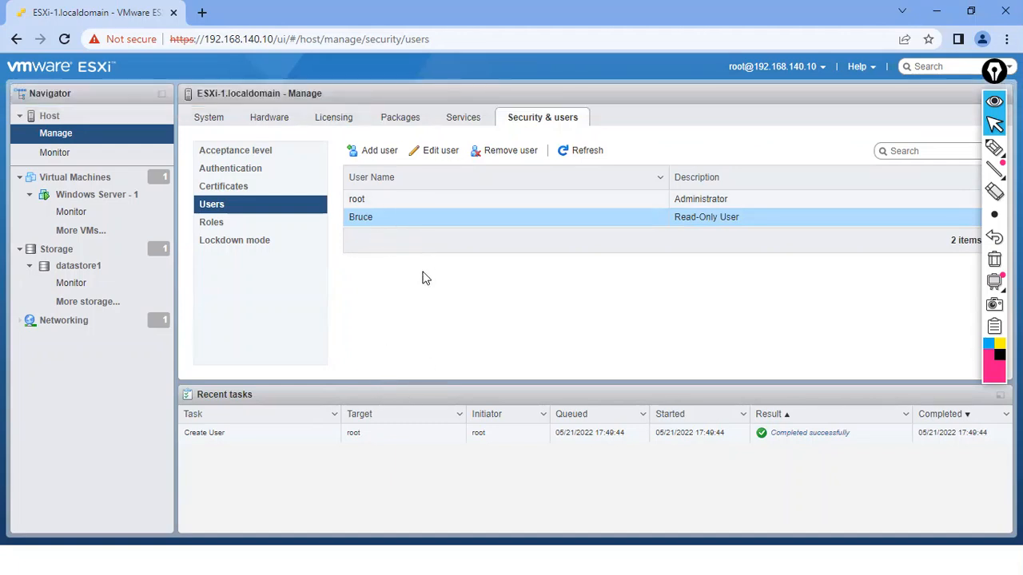
Open the Permissions dialog from the Host's right-click menu
click(49, 118)
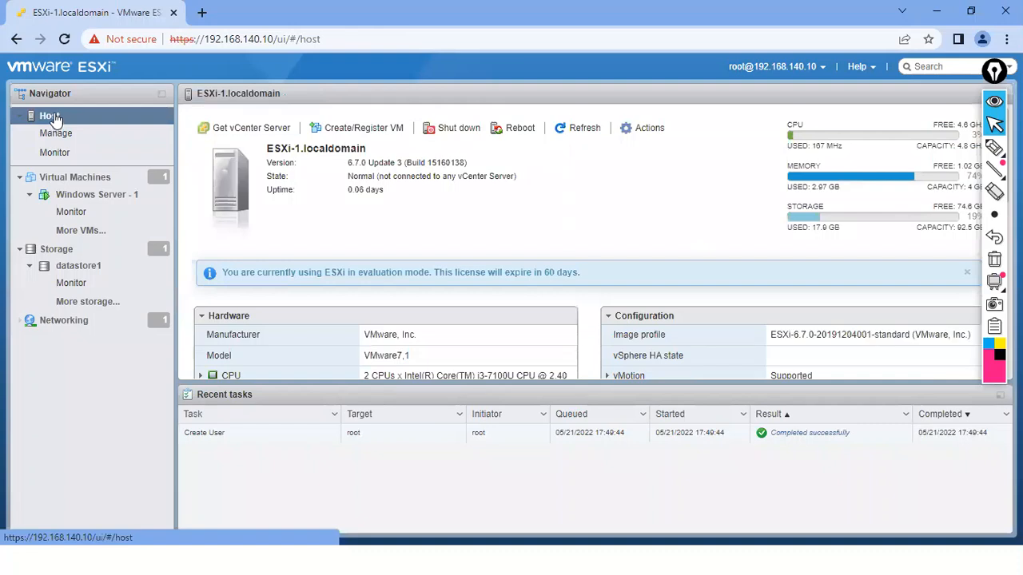
right_click(53, 119)
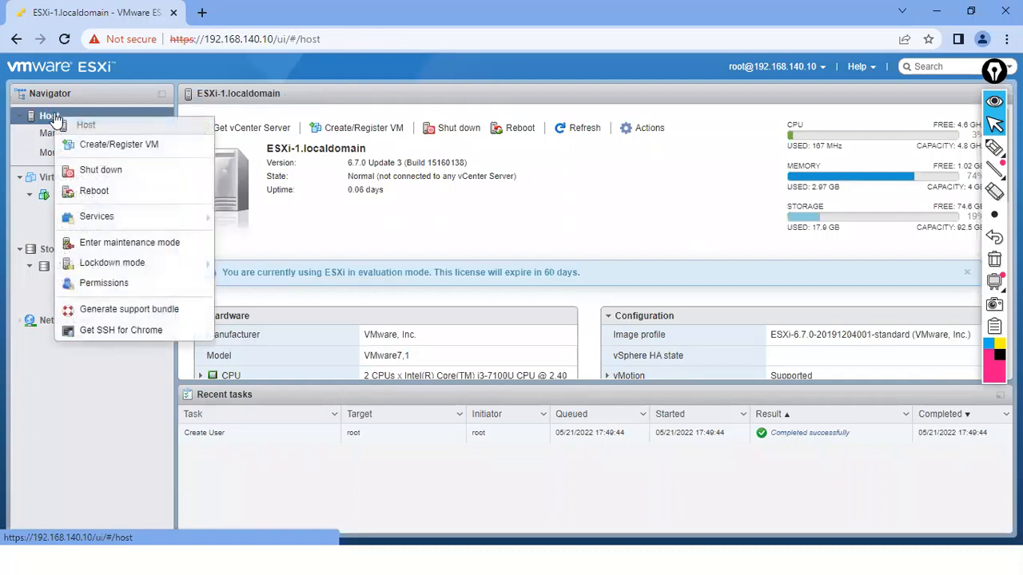
click(103, 289)
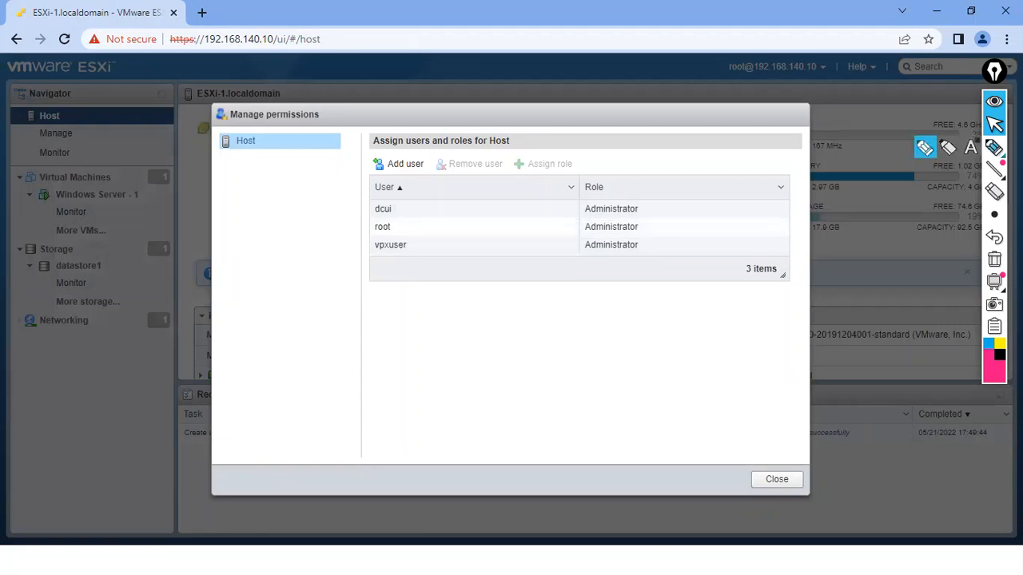
Mark up the dcui, root and vpxuser Administrator entries, clear the ink, and select root's entry
click(994, 147)
mouse_move(362, 206)
mouse_down()
mouse_move(369, 213)
mouse_move(377, 200)
mouse_up()
drag(367, 241, 382, 236)
mouse_move(388, 201)
mouse_down()
mouse_move(374, 213)
mouse_move(400, 217)
mouse_move(393, 203)
mouse_up()
mouse_move(395, 243)
mouse_down()
mouse_move(376, 263)
mouse_move(422, 251)
mouse_up()
mouse_move(380, 210)
mouse_down()
mouse_move(360, 224)
mouse_move(376, 257)
mouse_up()
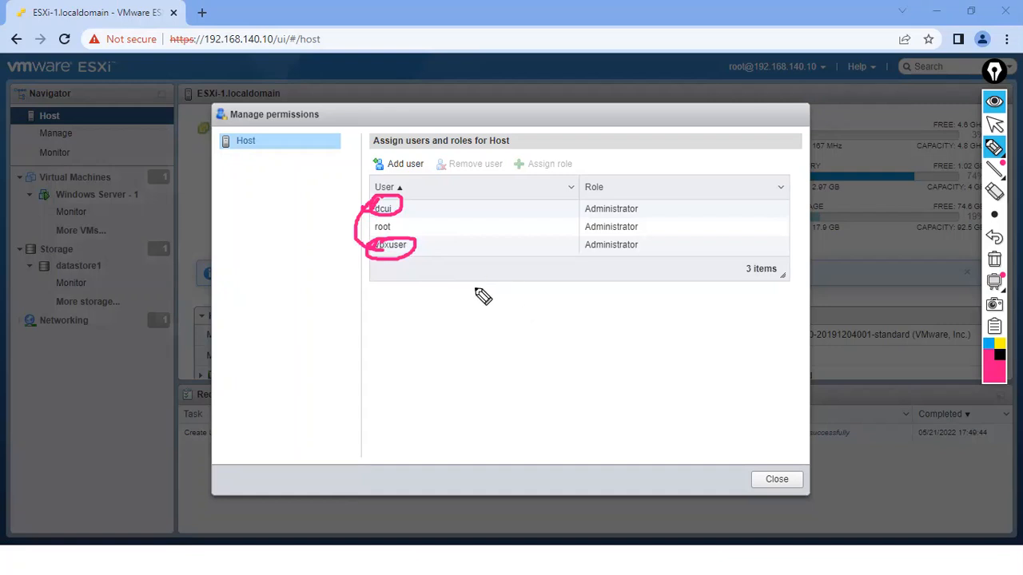
click(994, 260)
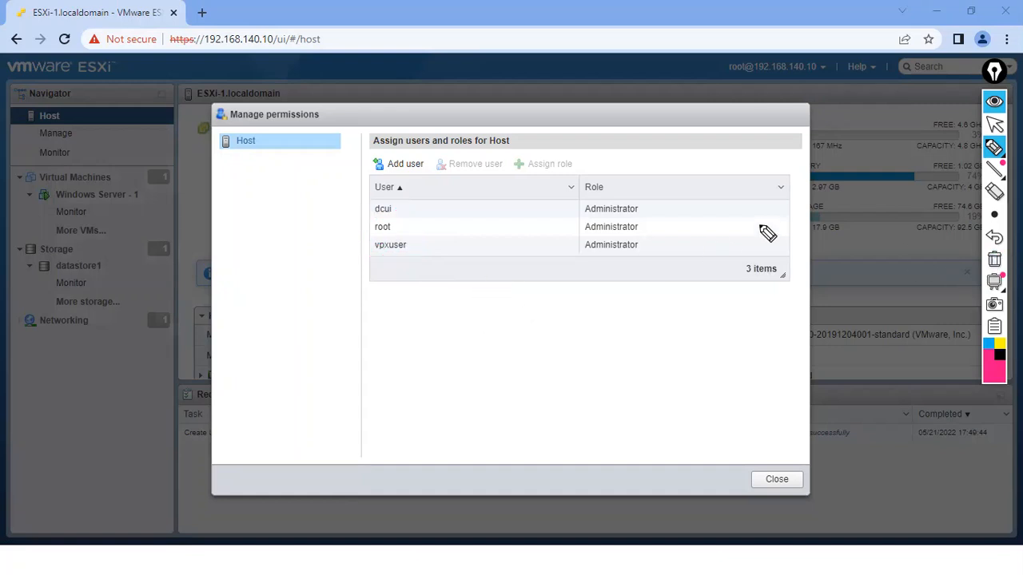
click(994, 126)
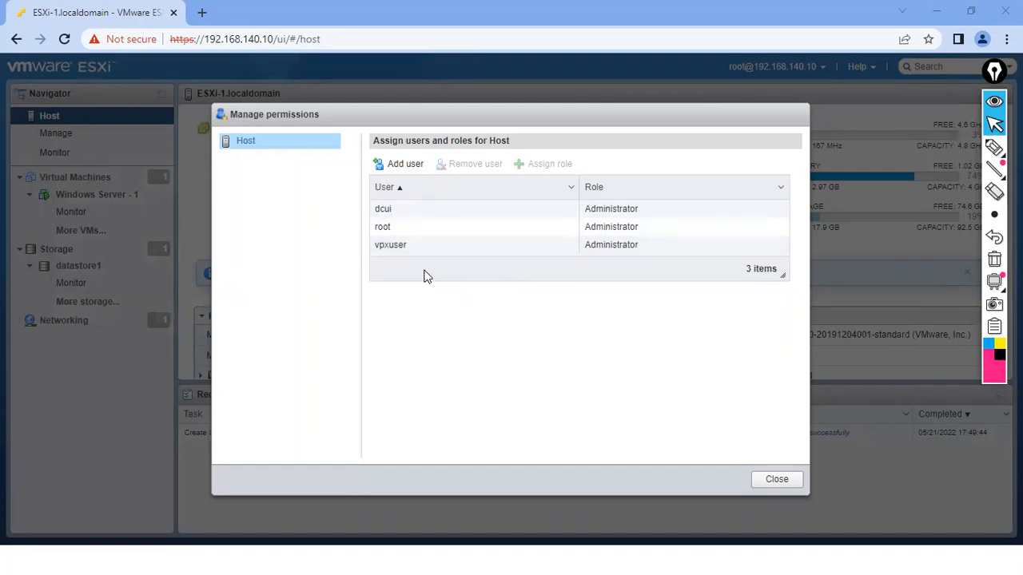
click(384, 228)
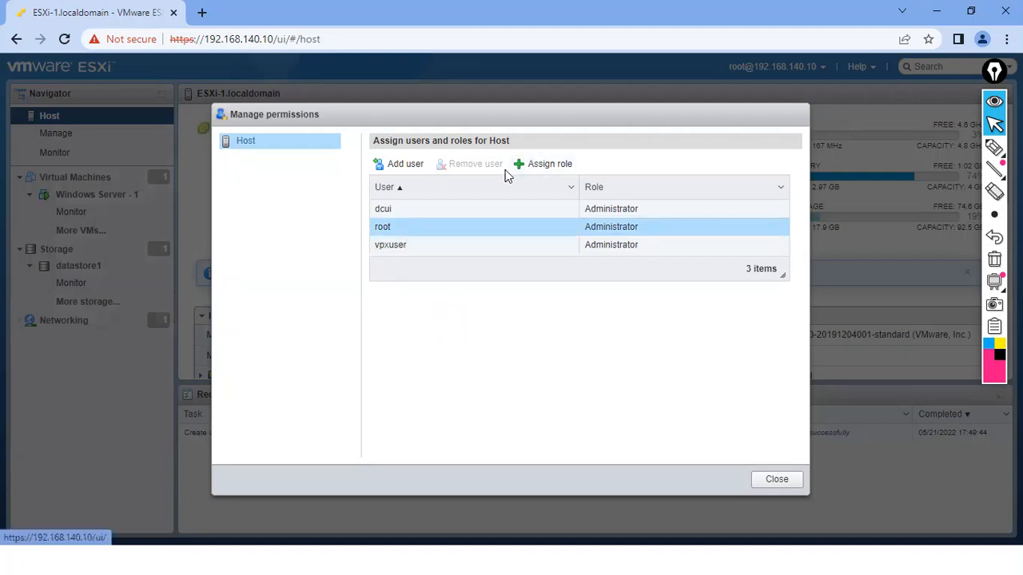
Assign root the Read-only role, which fails with a full-administrative-privileges error
click(547, 167)
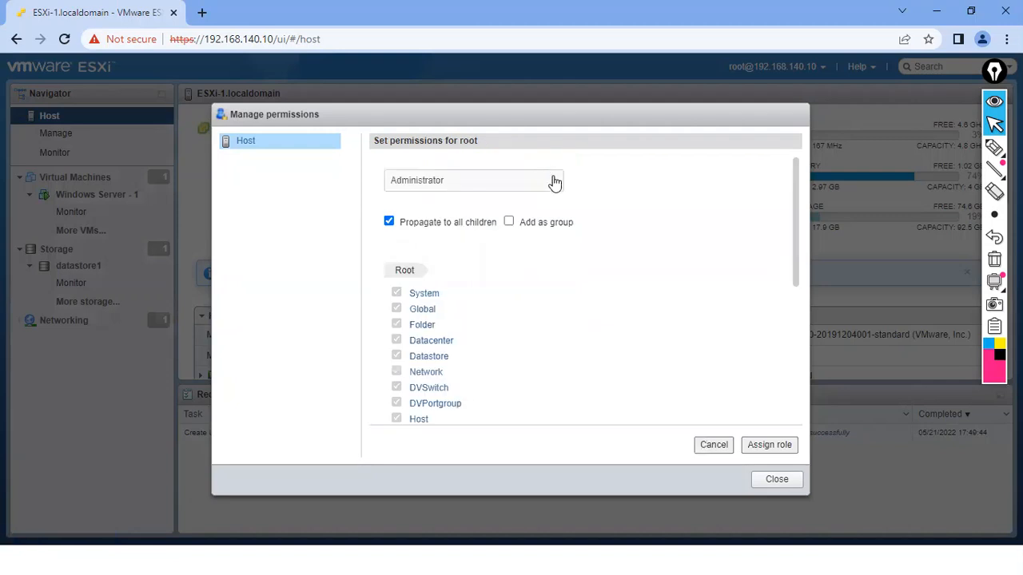
click(556, 186)
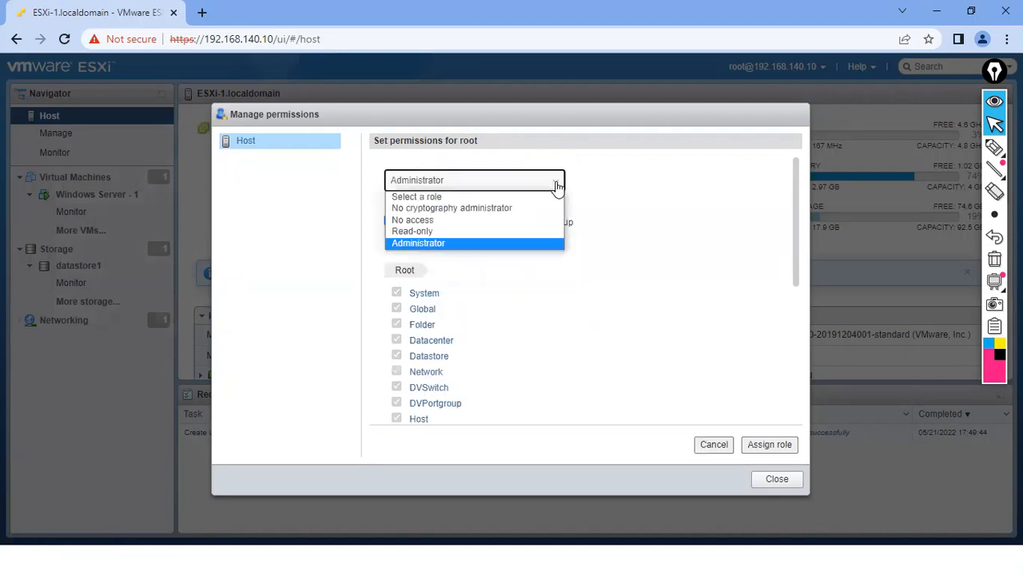
click(427, 232)
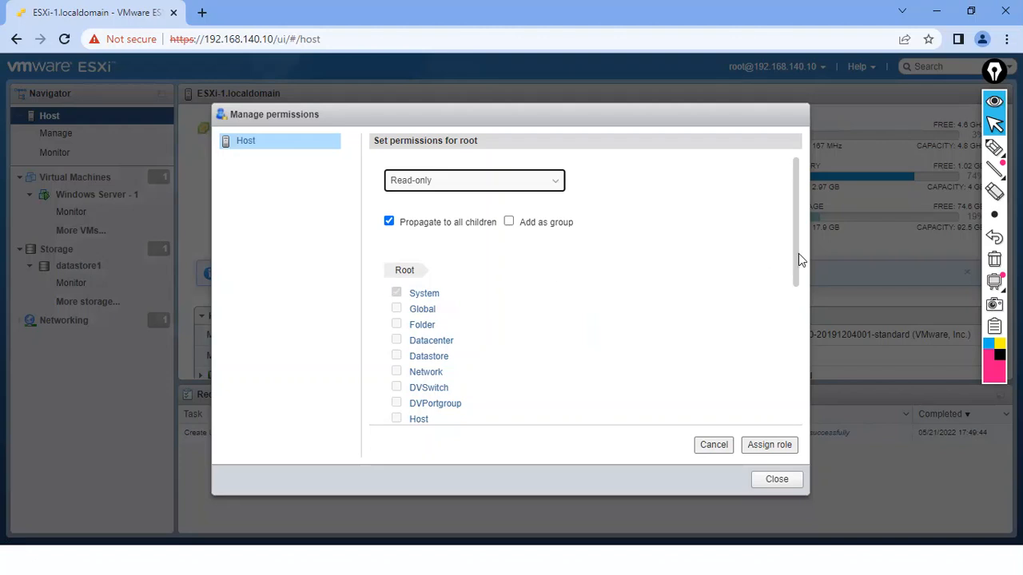
drag(795, 259, 795, 405)
drag(795, 344, 797, 188)
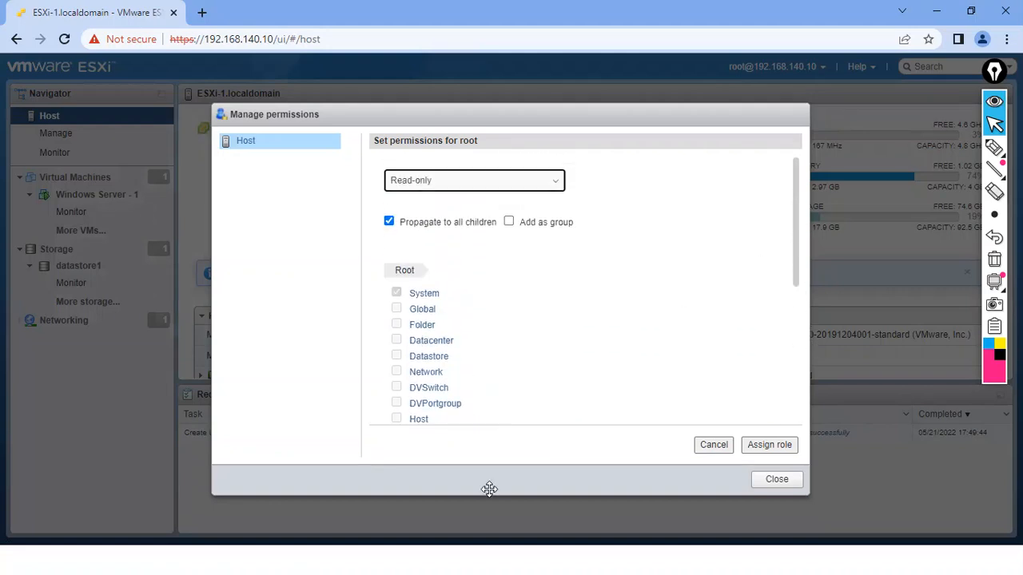
click(472, 186)
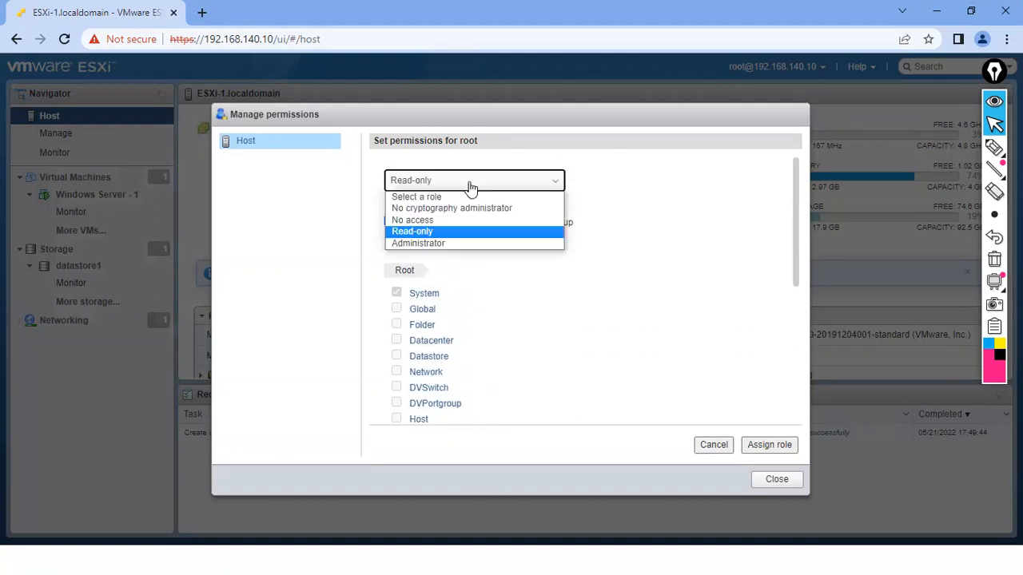
click(431, 243)
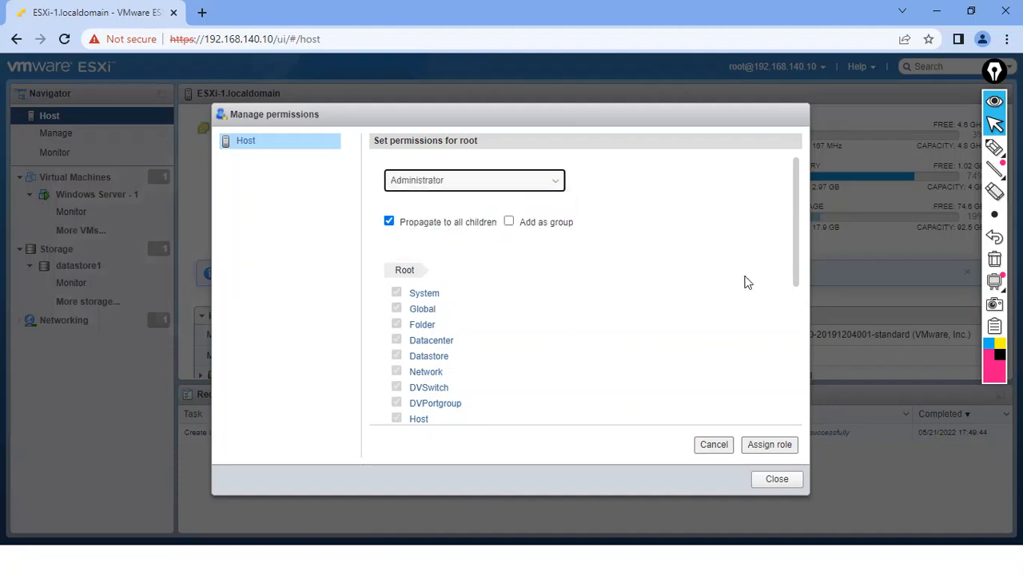
mouse_move(795, 252)
mouse_down()
mouse_move(799, 415)
mouse_move(797, 264)
mouse_up()
click(462, 185)
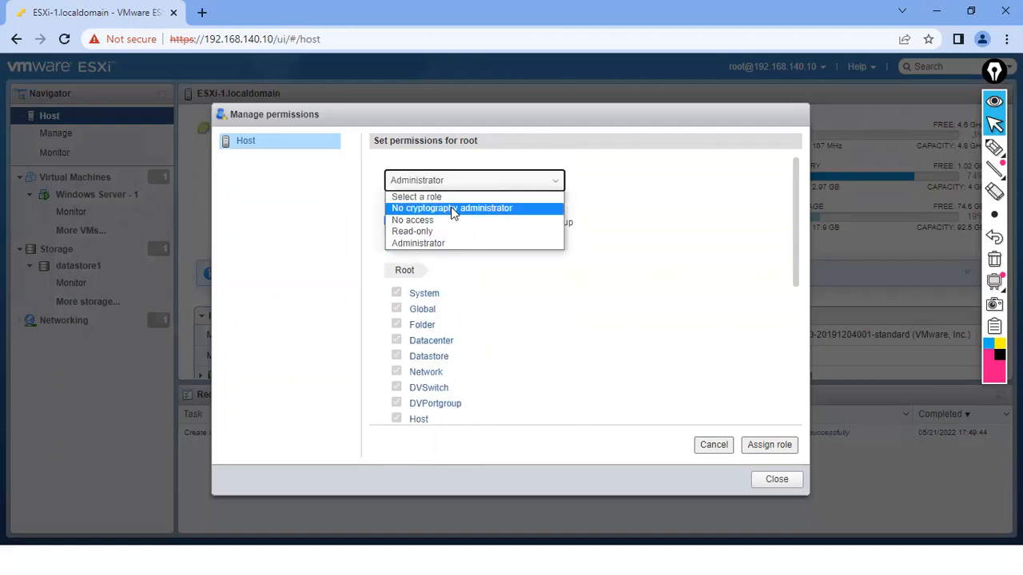
click(440, 231)
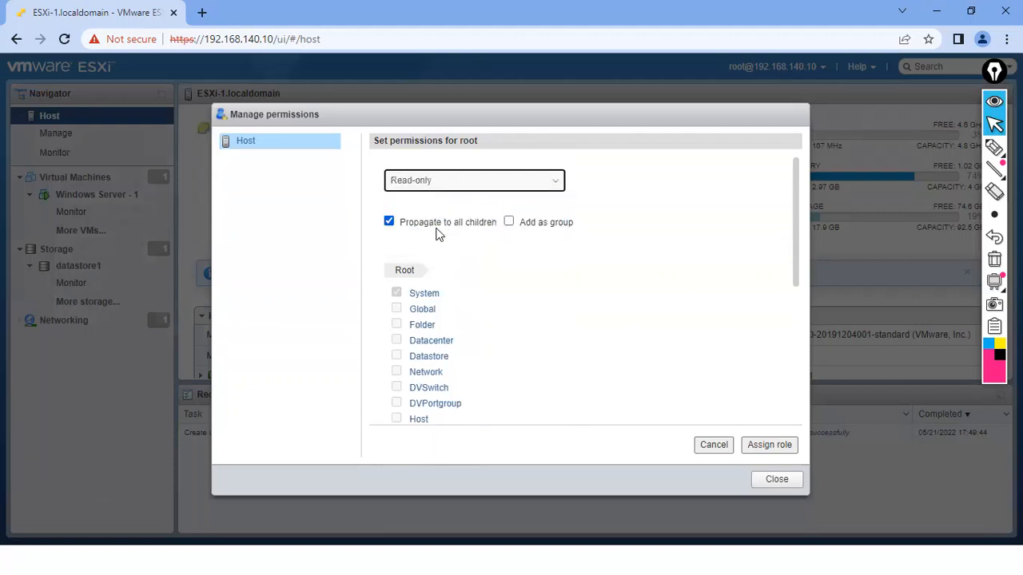
click(765, 454)
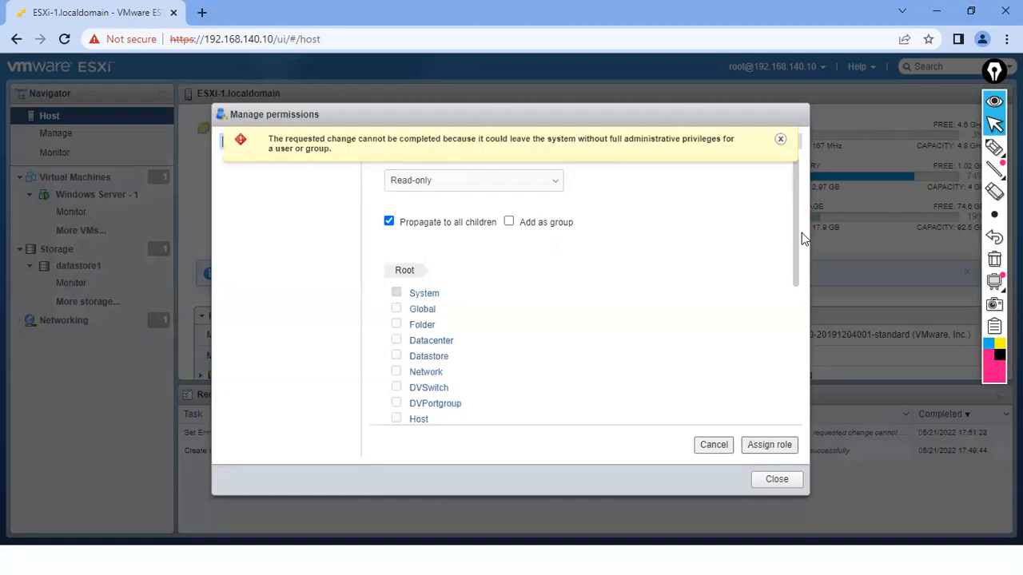
Dismiss the error, leave Add as group unchecked, and assign root the Read-only role again
click(780, 140)
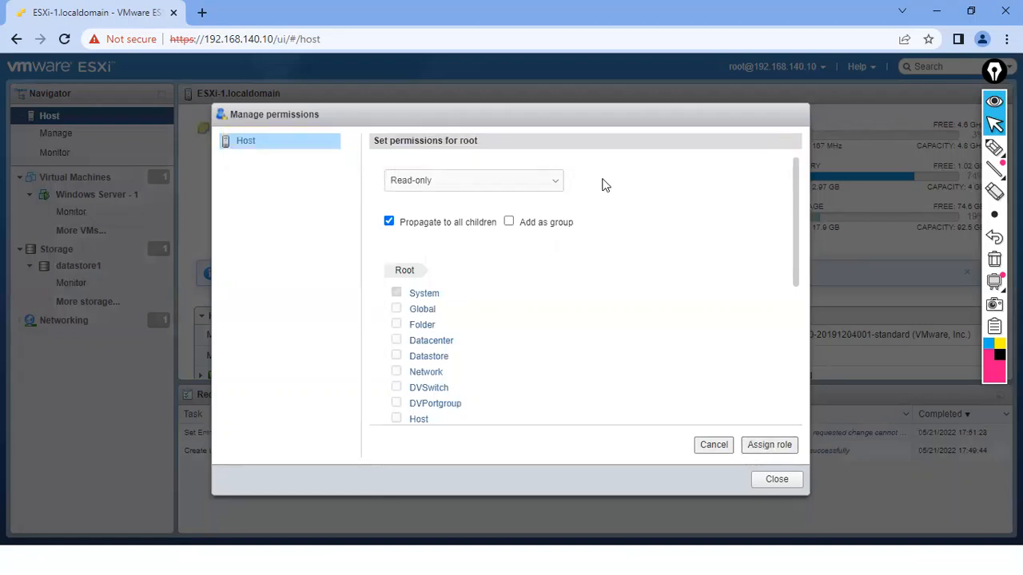
click(511, 226)
click(511, 225)
drag(795, 240, 800, 382)
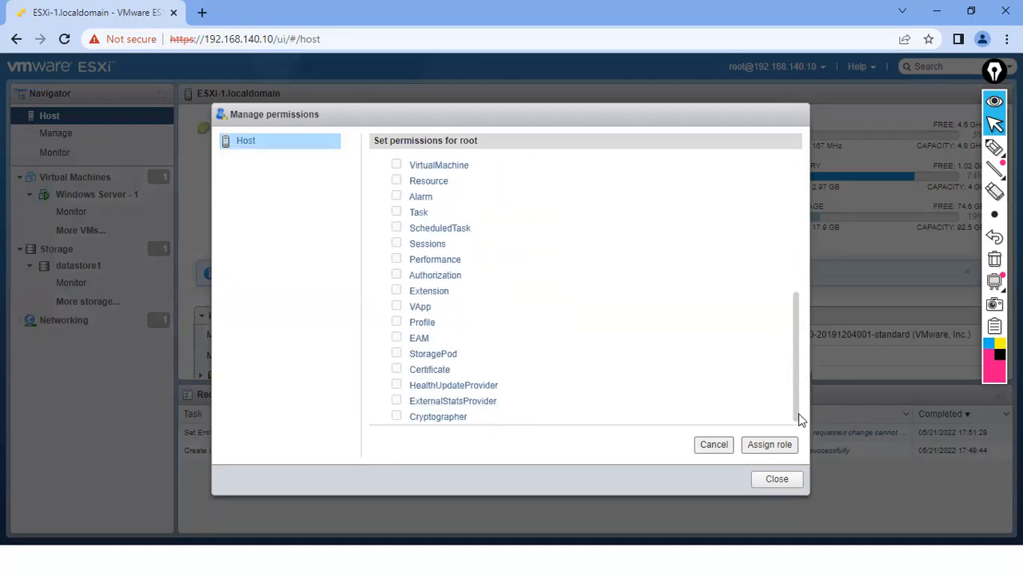
click(767, 447)
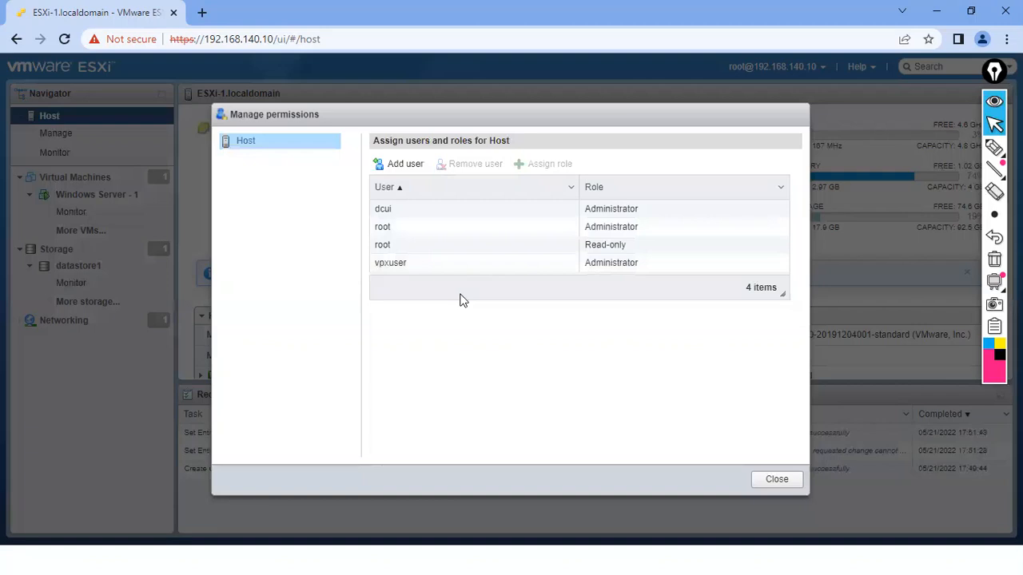
Add Bruce with the Read-only role to the host permissions and select his new entry
click(402, 250)
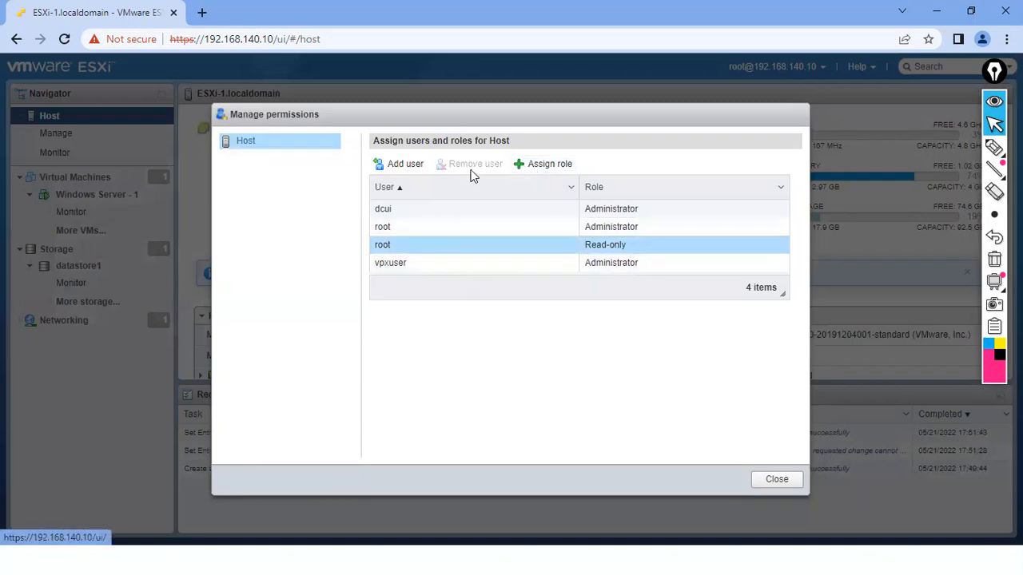
click(400, 165)
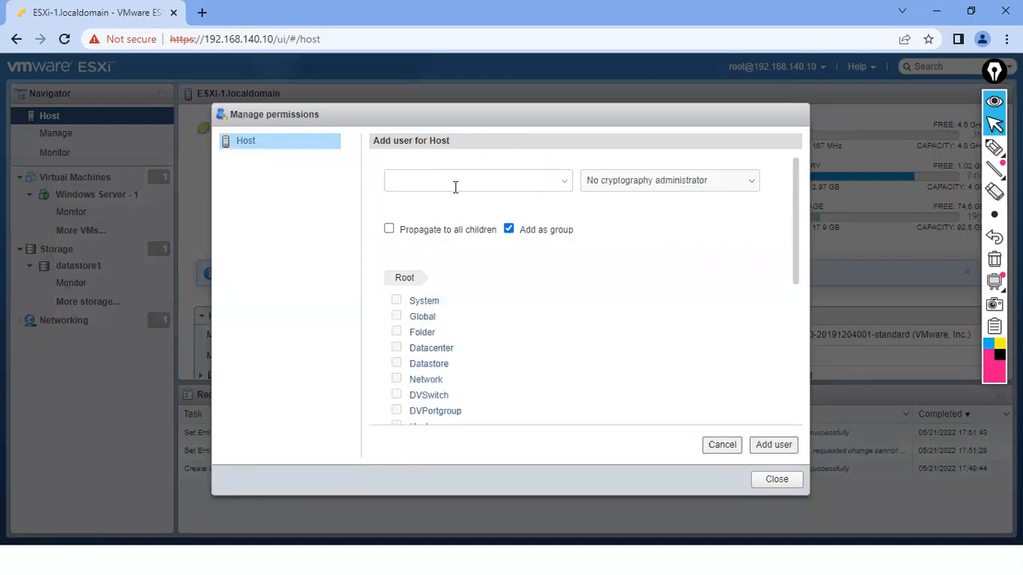
click(564, 183)
click(438, 200)
click(583, 180)
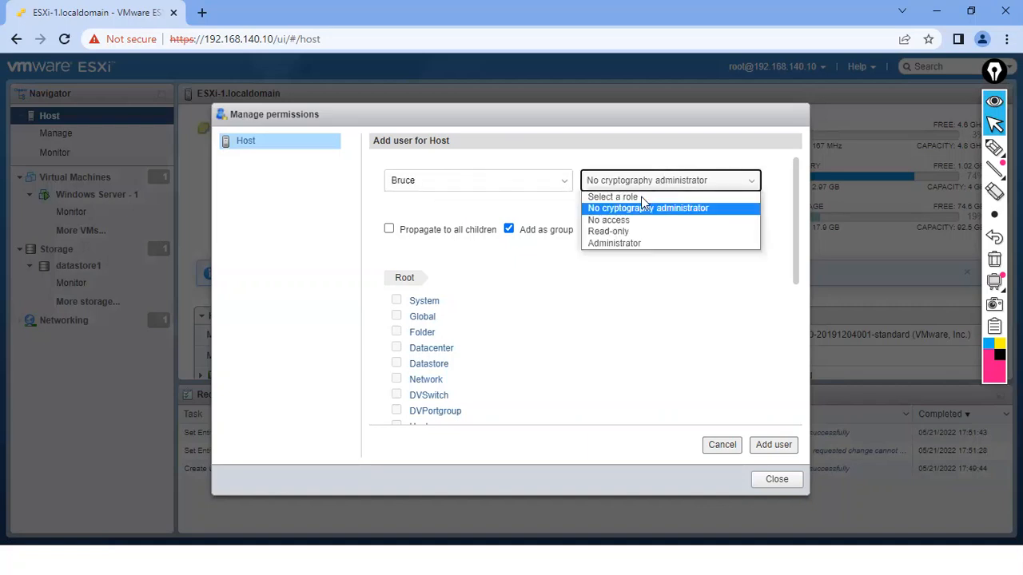
click(626, 230)
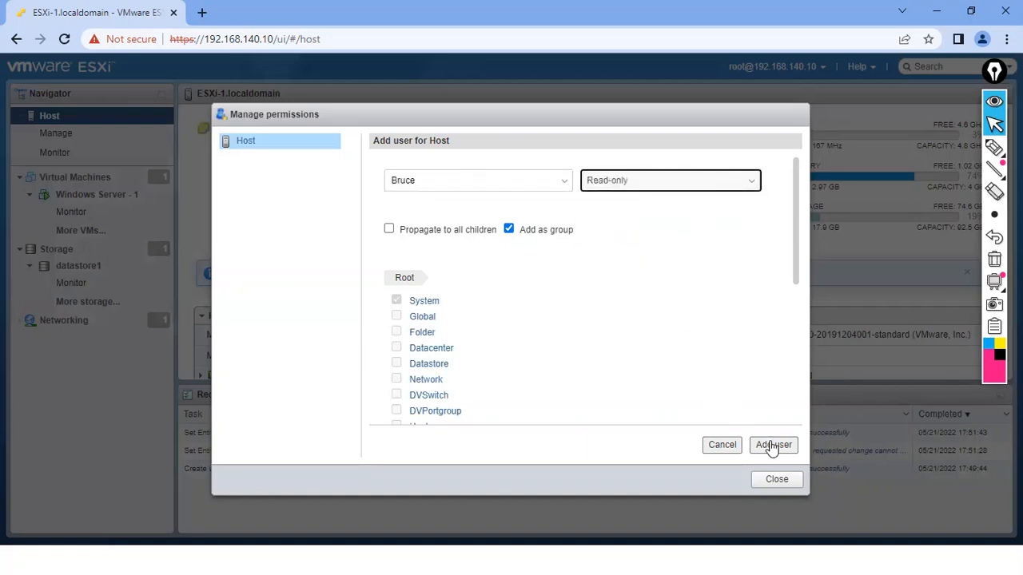
click(771, 448)
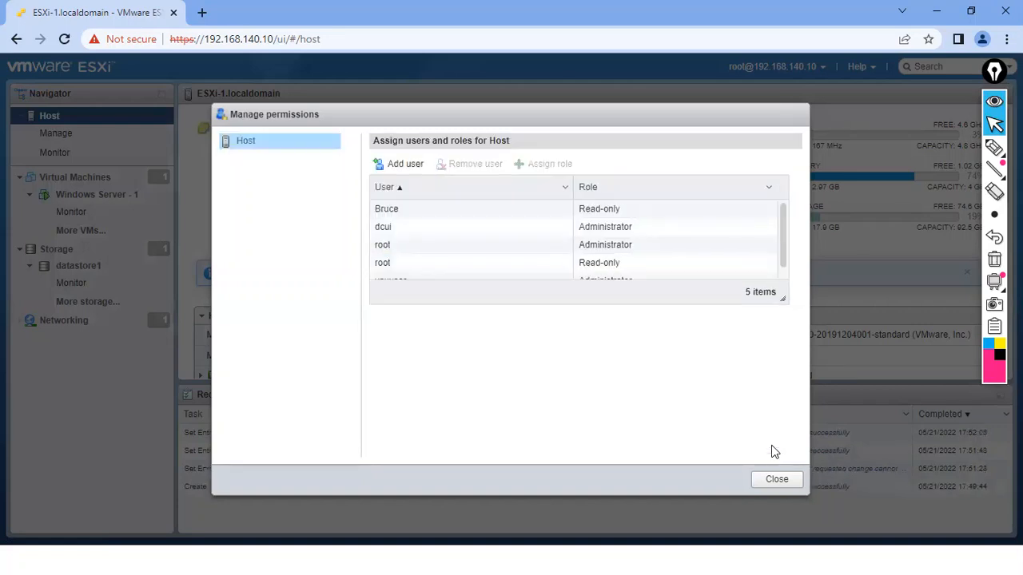
mouse_move(783, 213)
mouse_down()
mouse_move(791, 276)
mouse_move(781, 221)
mouse_up()
click(456, 210)
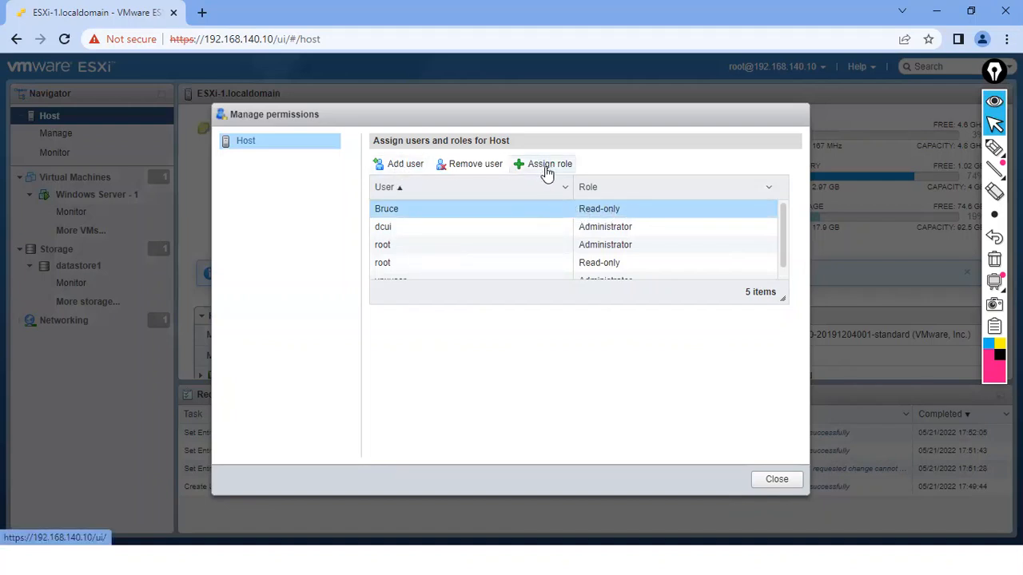
Try the Administrator and No access roles for a new user, then close Manage permissions without adding
click(405, 166)
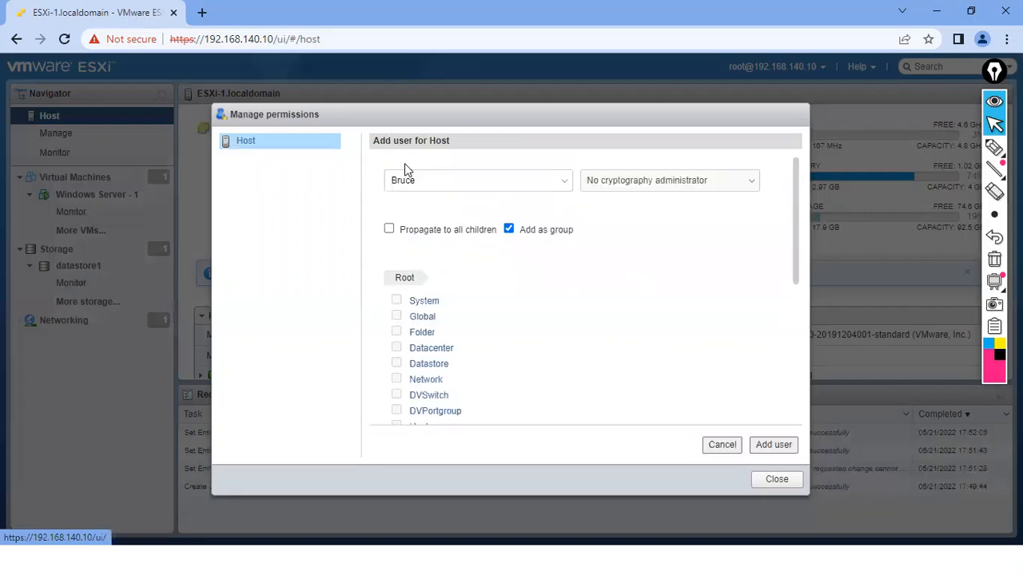
click(605, 184)
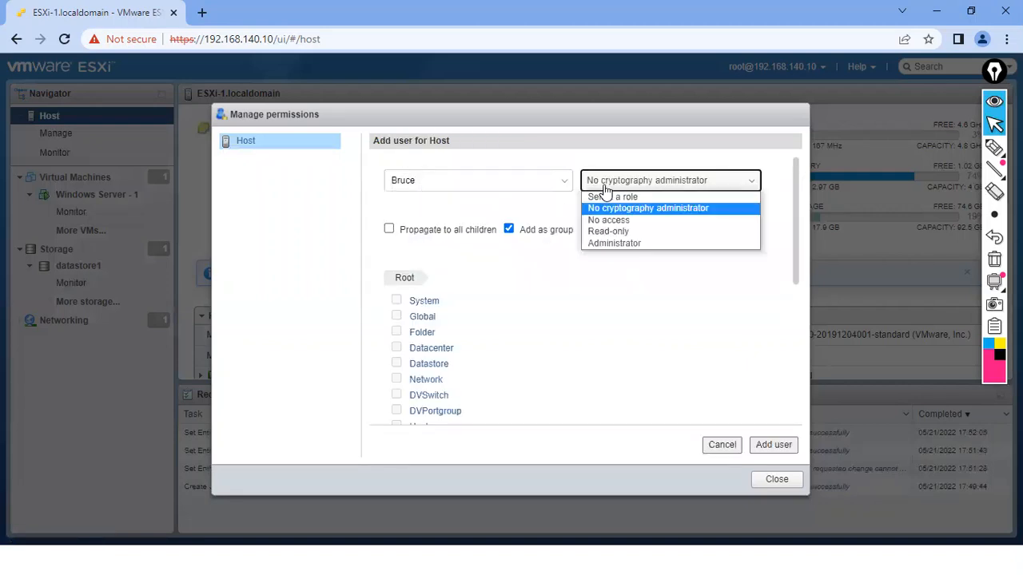
click(615, 243)
drag(795, 256, 765, 146)
click(683, 178)
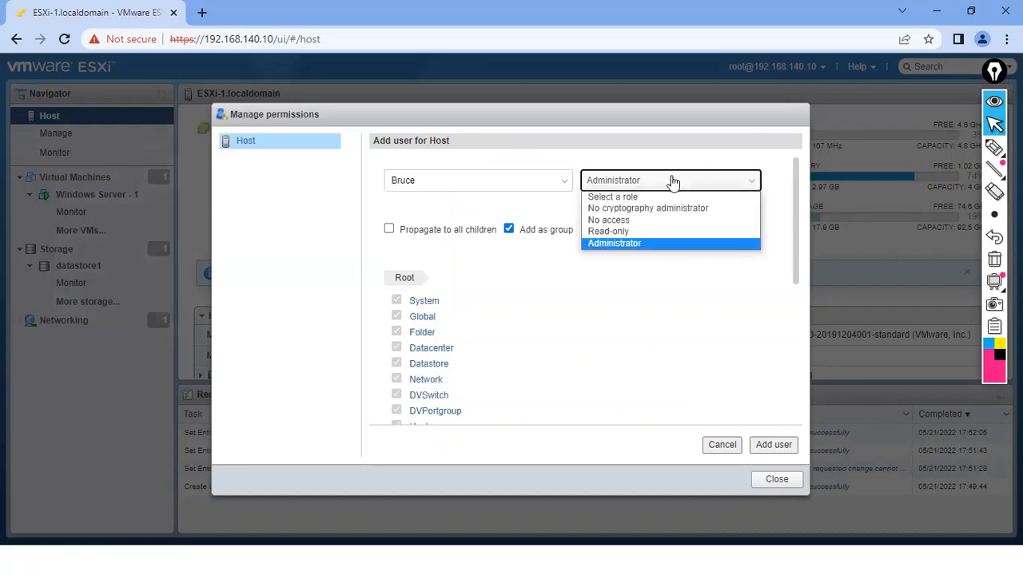
click(612, 220)
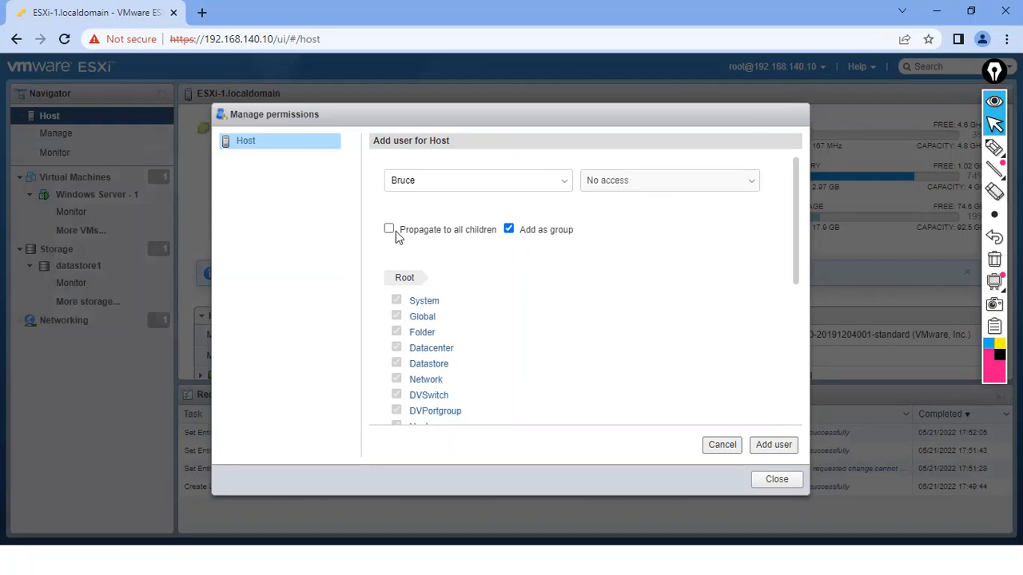
mouse_move(795, 265)
mouse_down()
mouse_move(794, 417)
mouse_move(788, 270)
mouse_up()
click(776, 480)
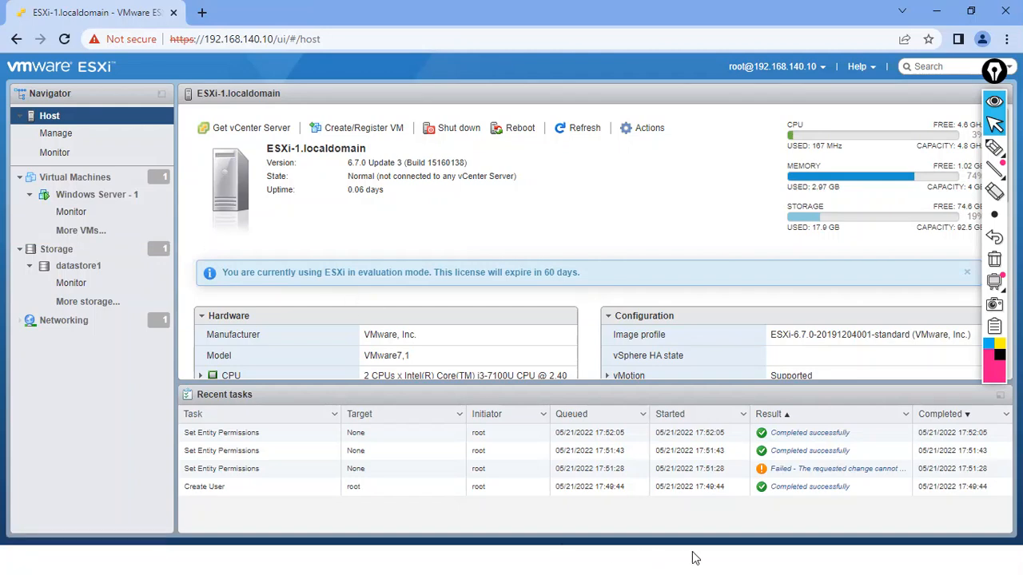
key(super)
mouse_move(755, 558)
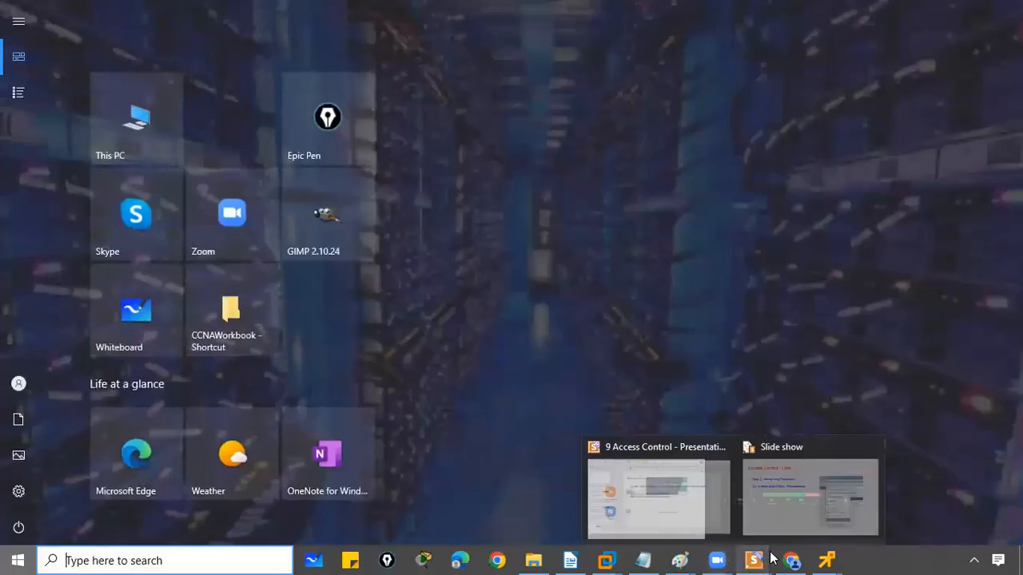
click(799, 515)
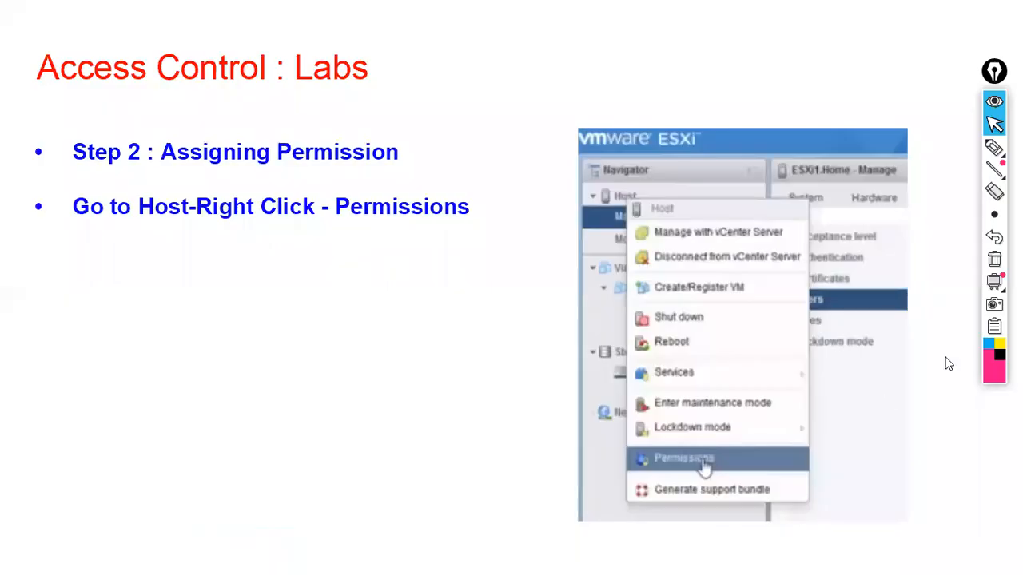
click(531, 367)
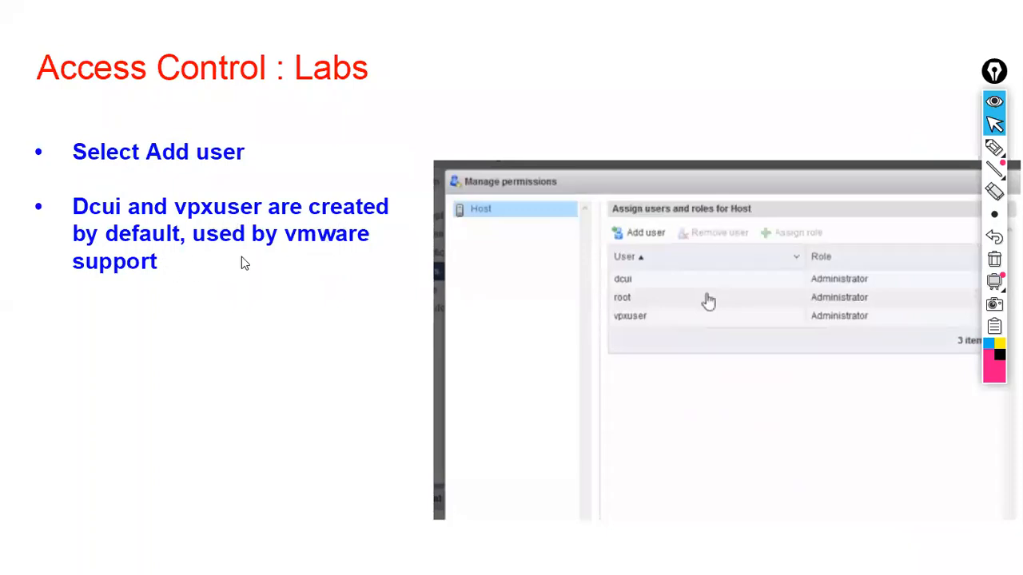
click(285, 305)
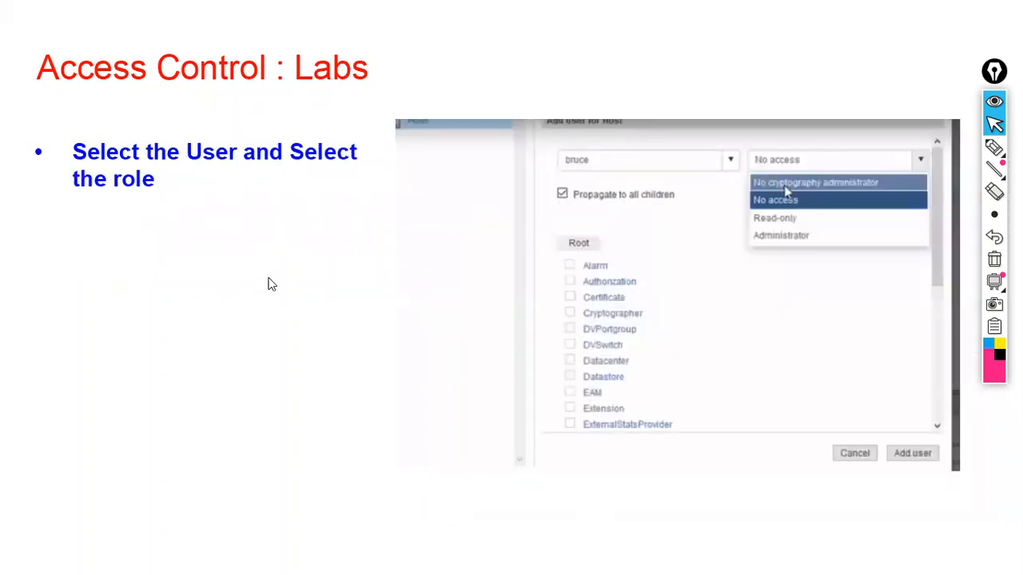
click(271, 284)
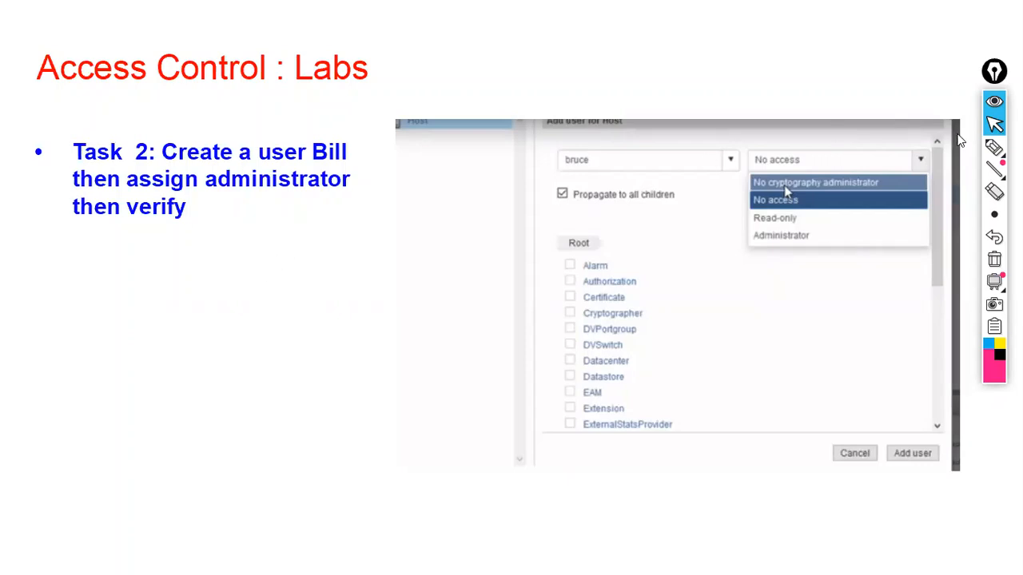
click(994, 147)
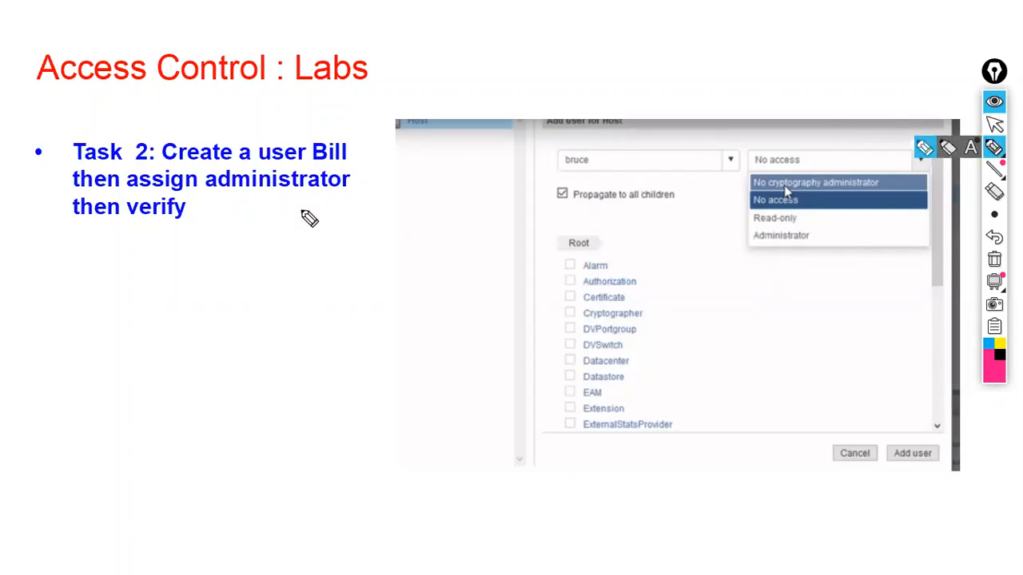
drag(309, 164, 345, 169)
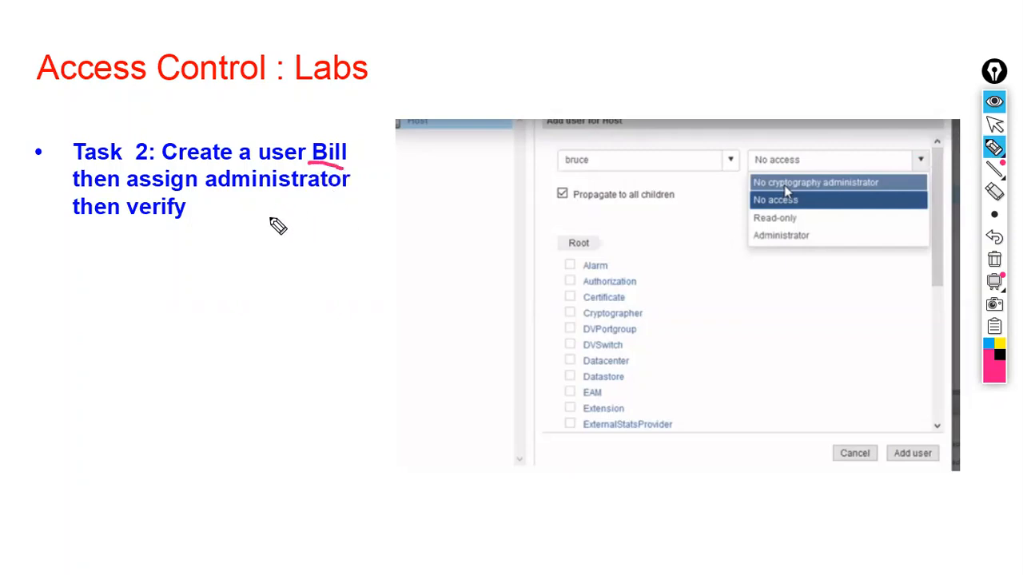
drag(225, 202, 294, 216)
drag(80, 232, 152, 228)
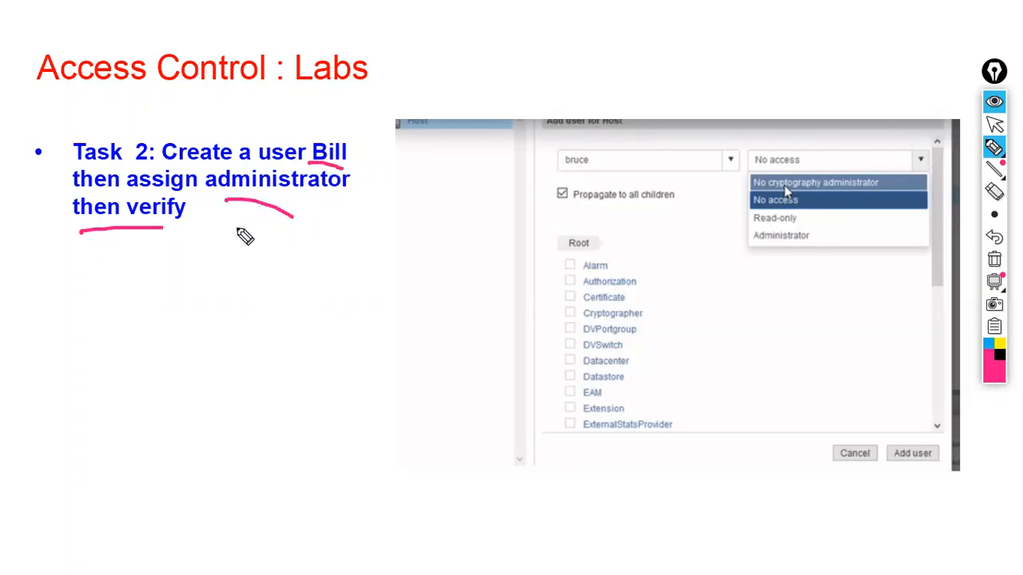
click(994, 260)
mouse_move(994, 147)
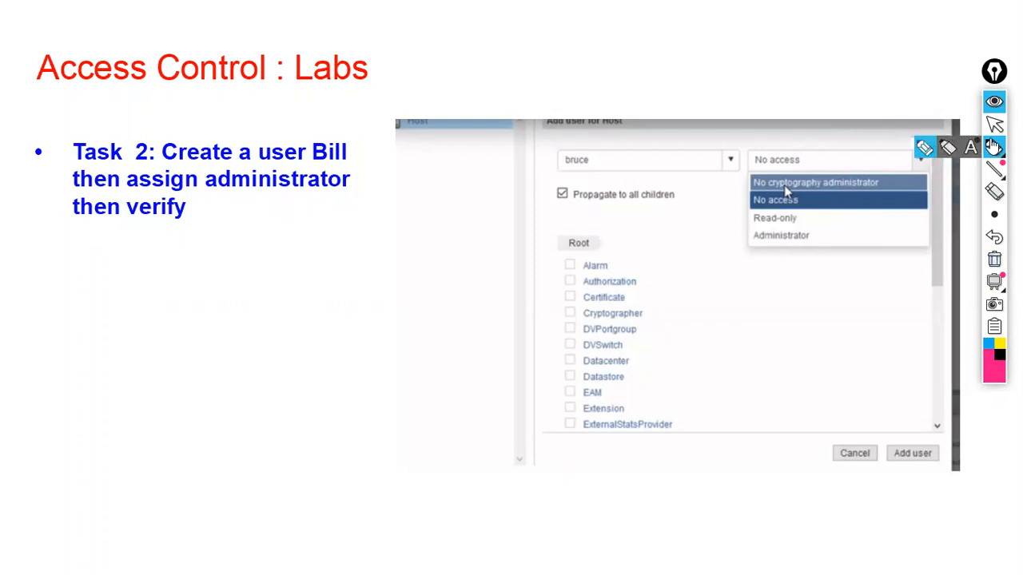
click(994, 124)
click(537, 239)
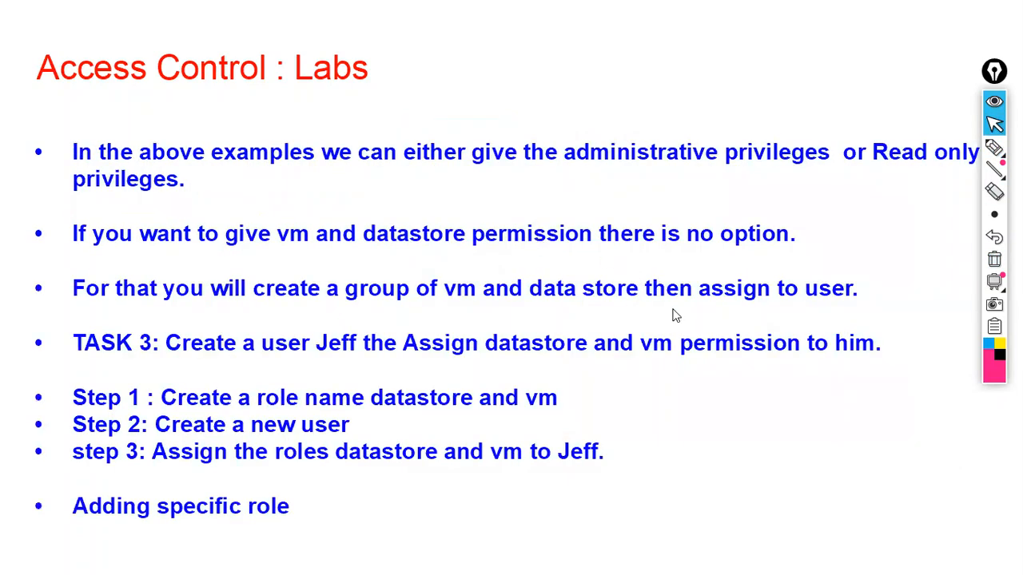
key(Escape)
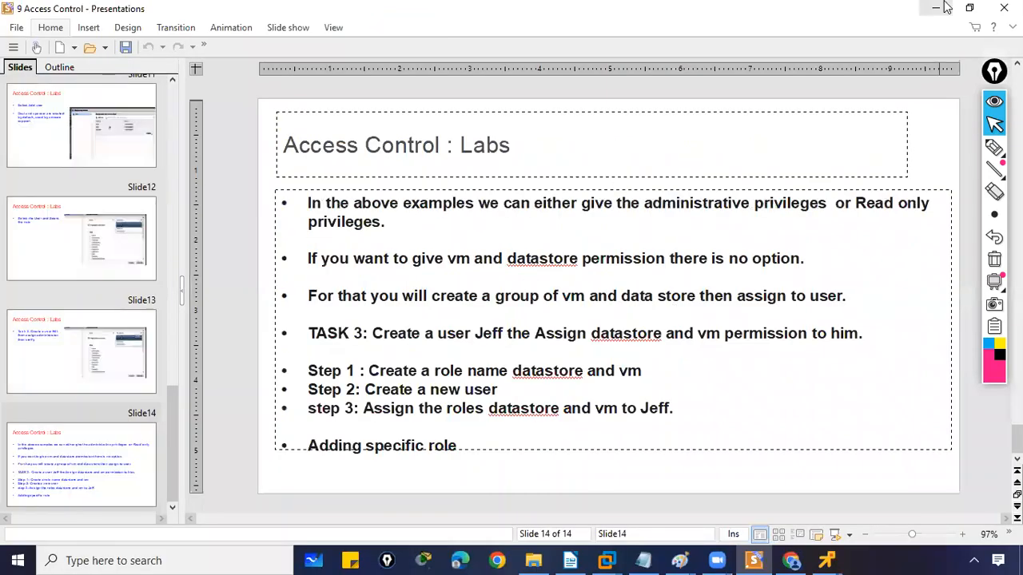
click(940, 9)
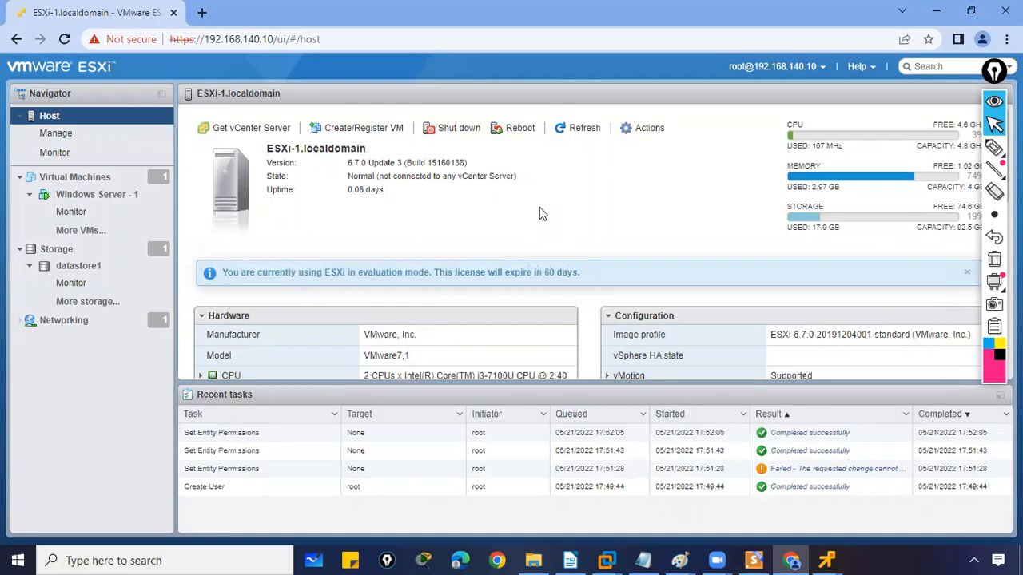
Start a new host user under Manage, entering the user name and description 'Administrator'
click(57, 134)
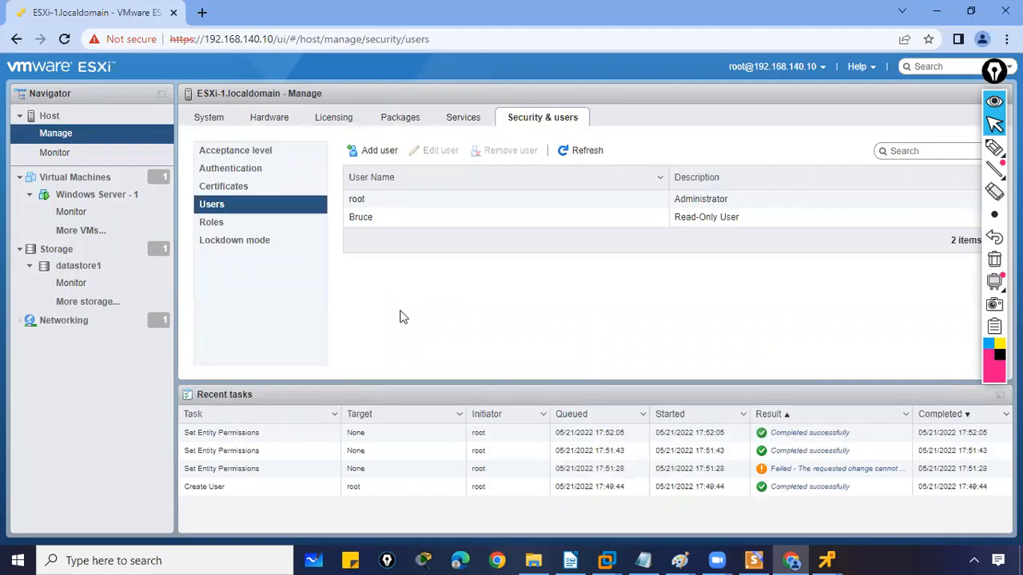
click(375, 158)
click(580, 254)
text(Bil)
key(Tab)
text(Administrator)
Enter and confirm the new user's password, create the user, and select it in the list
key(Tab)
text(P@ssw0rd)
key(Tab)
text(P@ssw0rd)
click(591, 388)
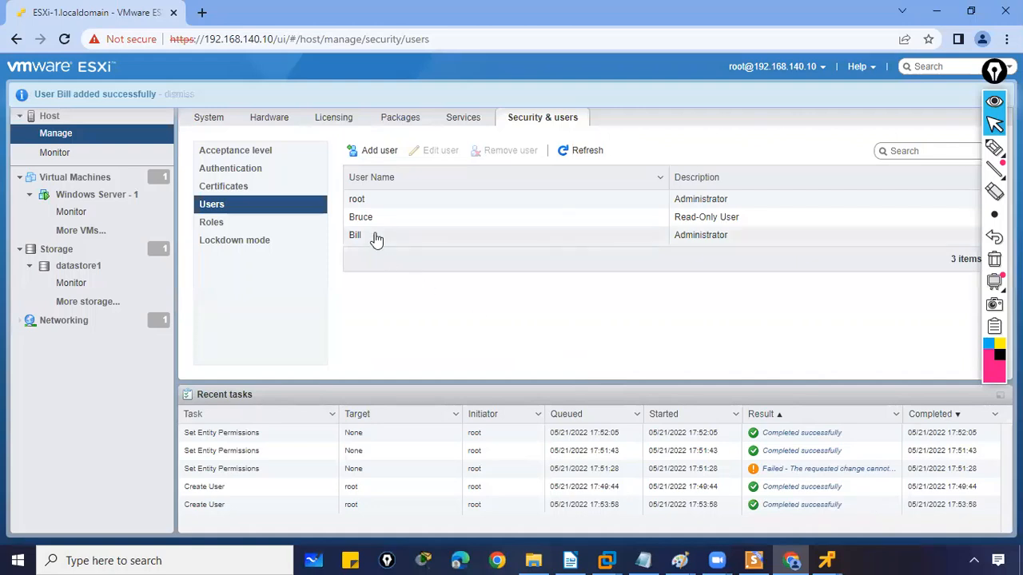
click(374, 238)
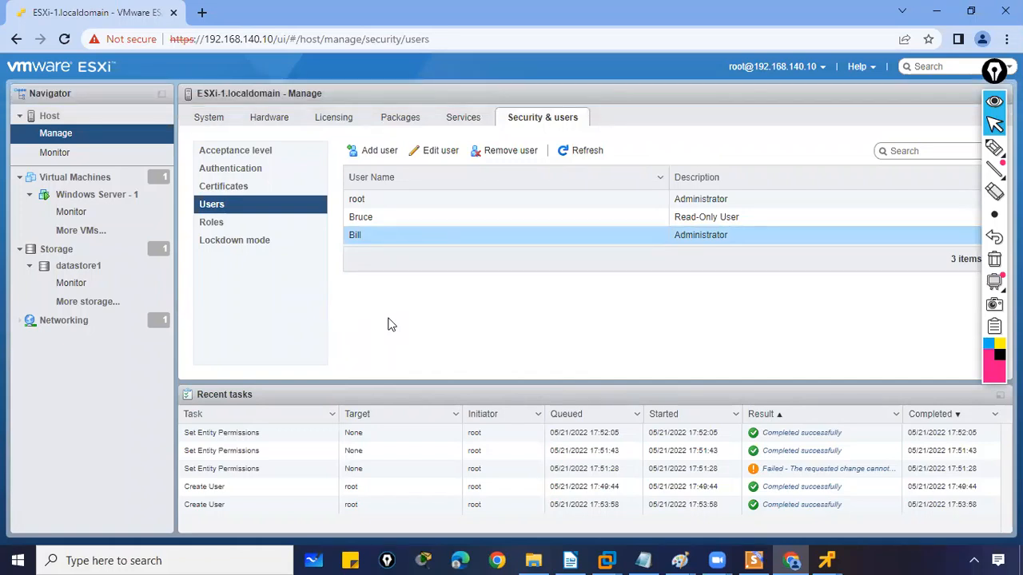
Open the Host's permissions and add the new user with the Administrator role
click(58, 117)
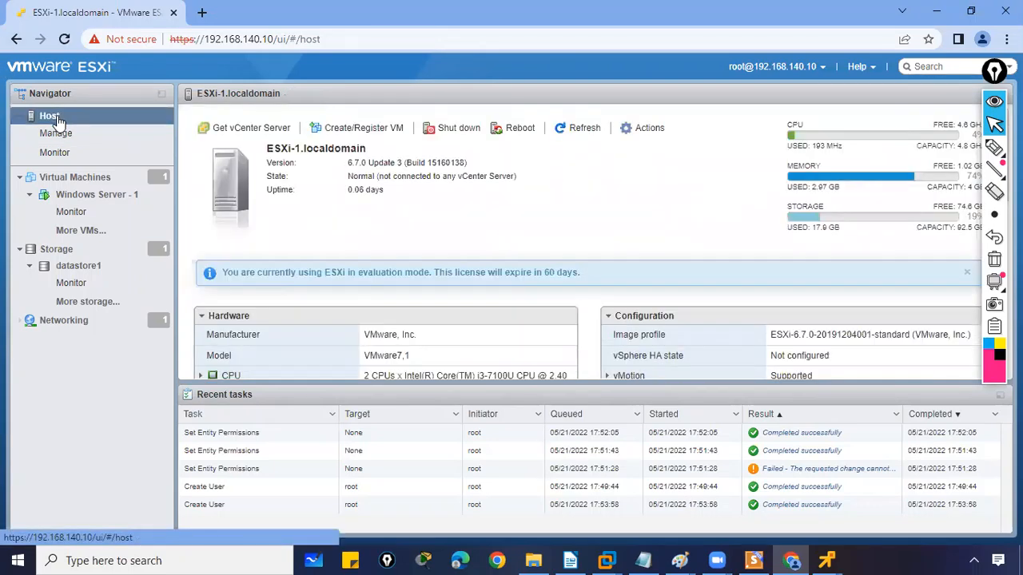
right_click(58, 118)
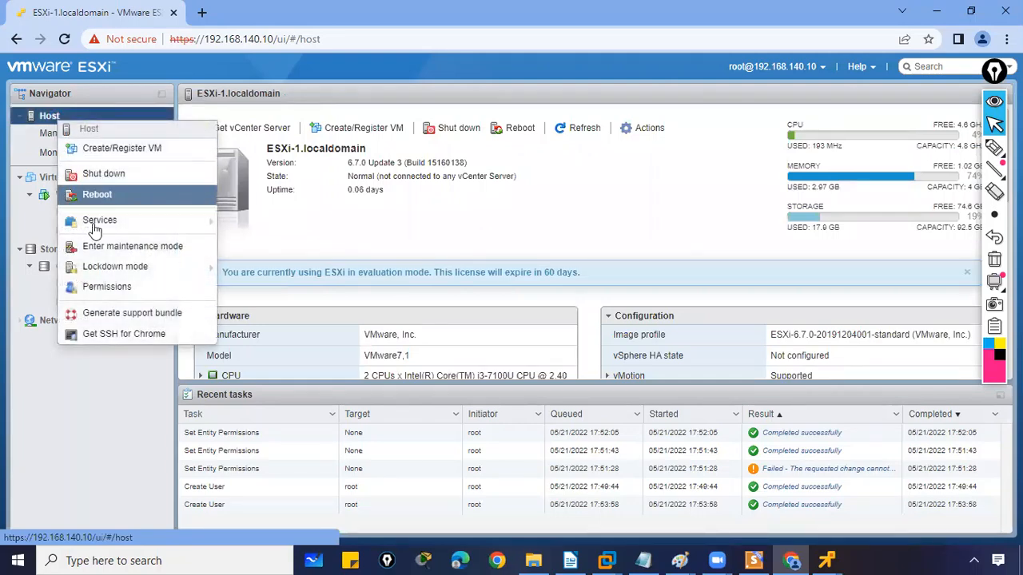
click(109, 288)
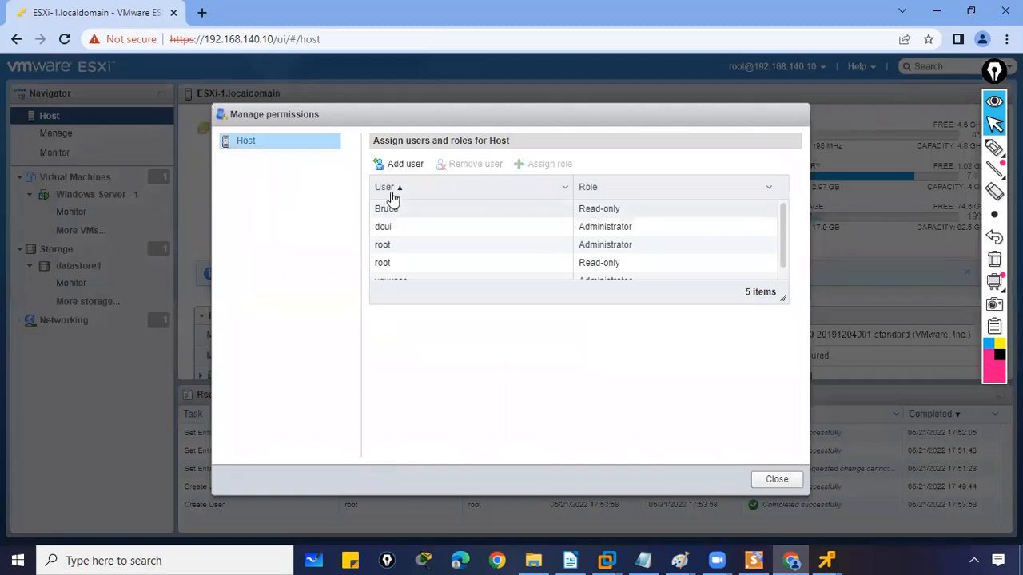
click(394, 165)
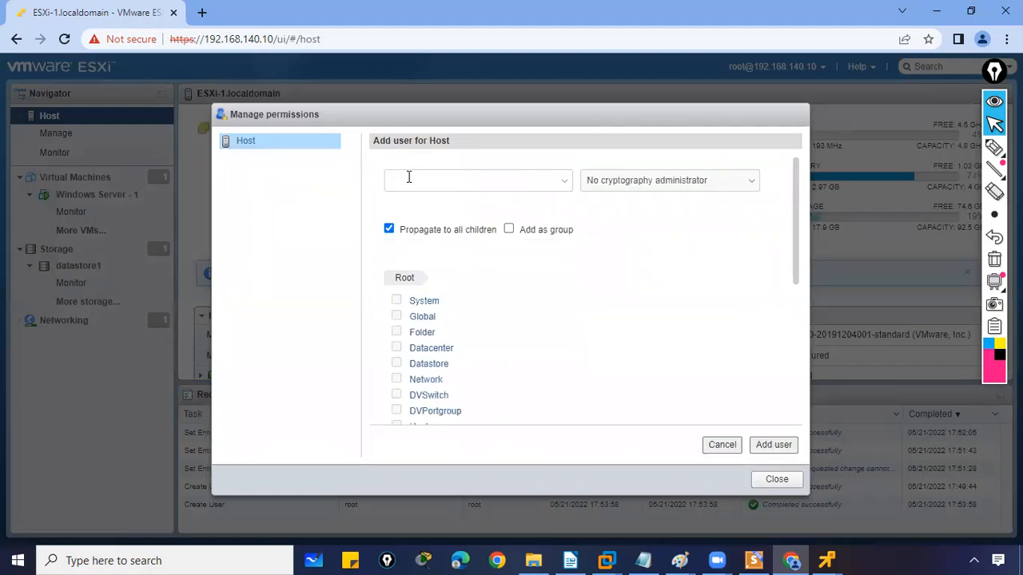
click(566, 187)
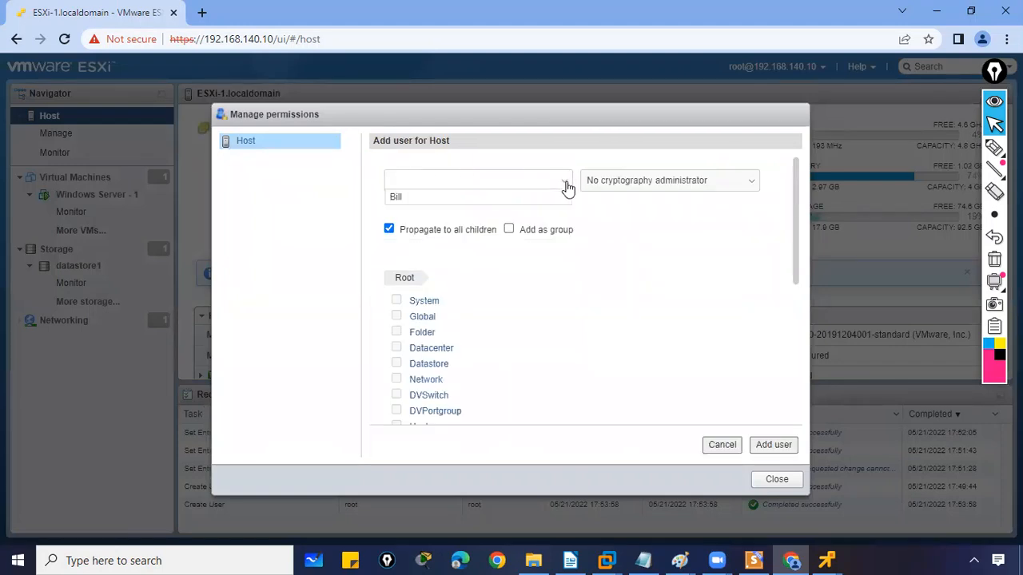
click(397, 198)
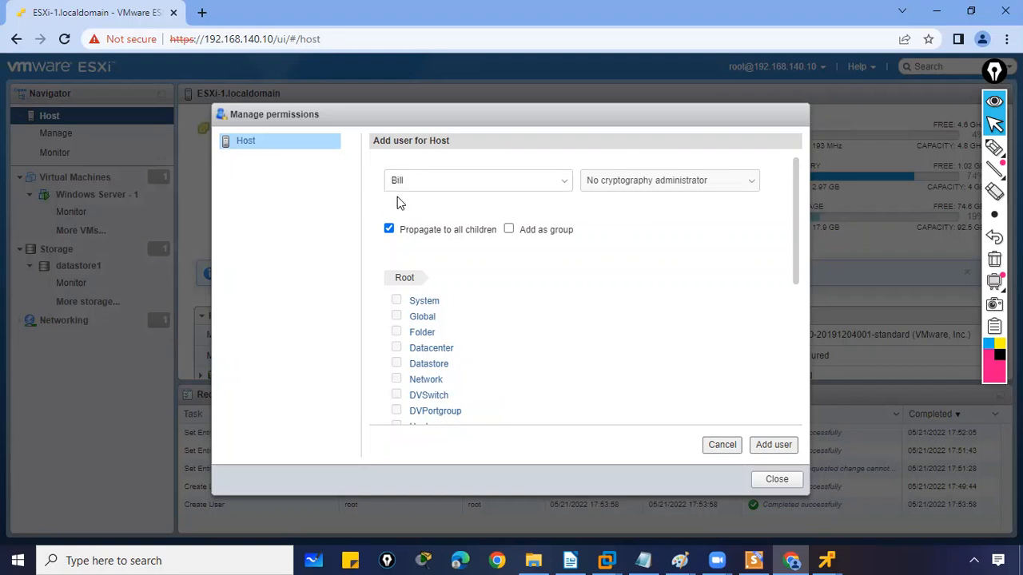
click(647, 189)
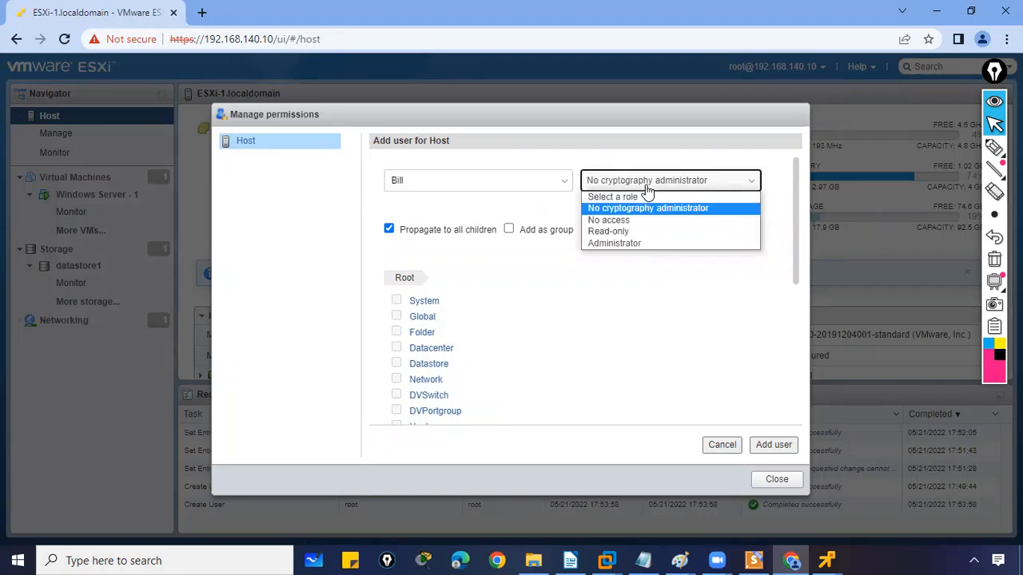
click(632, 243)
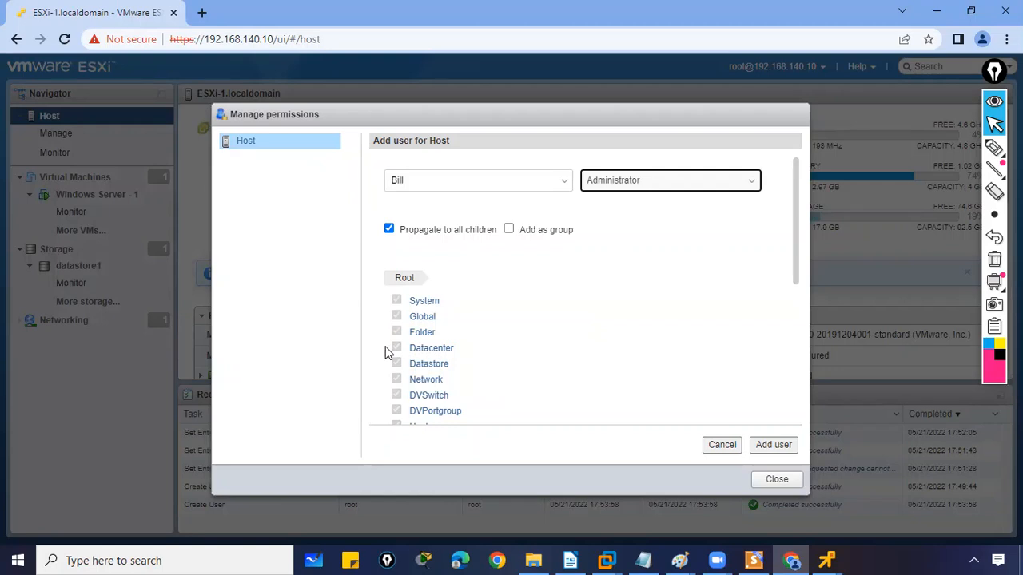
Adjust the role, group and propagation options, settle on Administrator, and save the permission
click(639, 182)
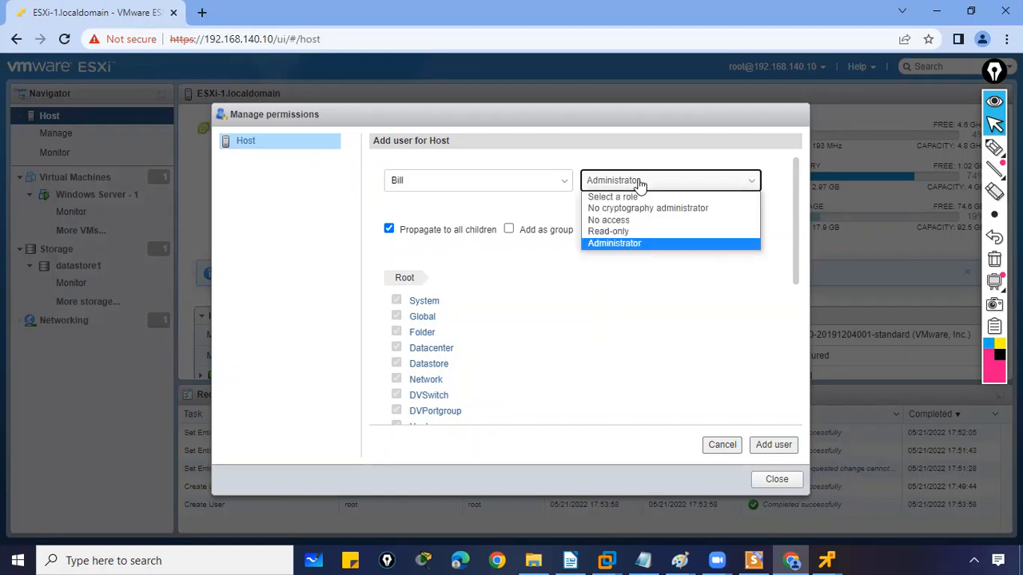
click(628, 220)
drag(796, 222, 788, 191)
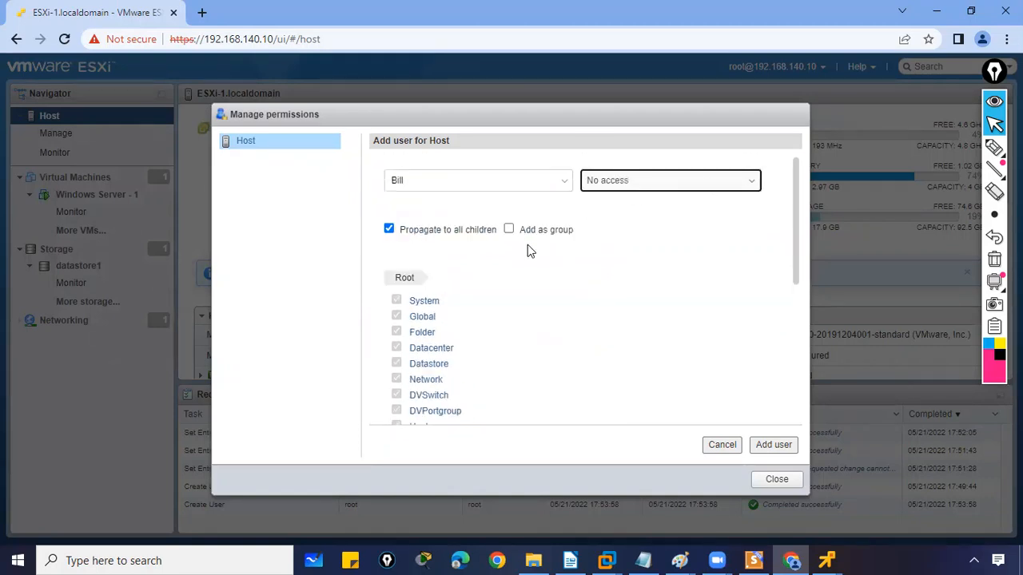
click(510, 229)
click(388, 230)
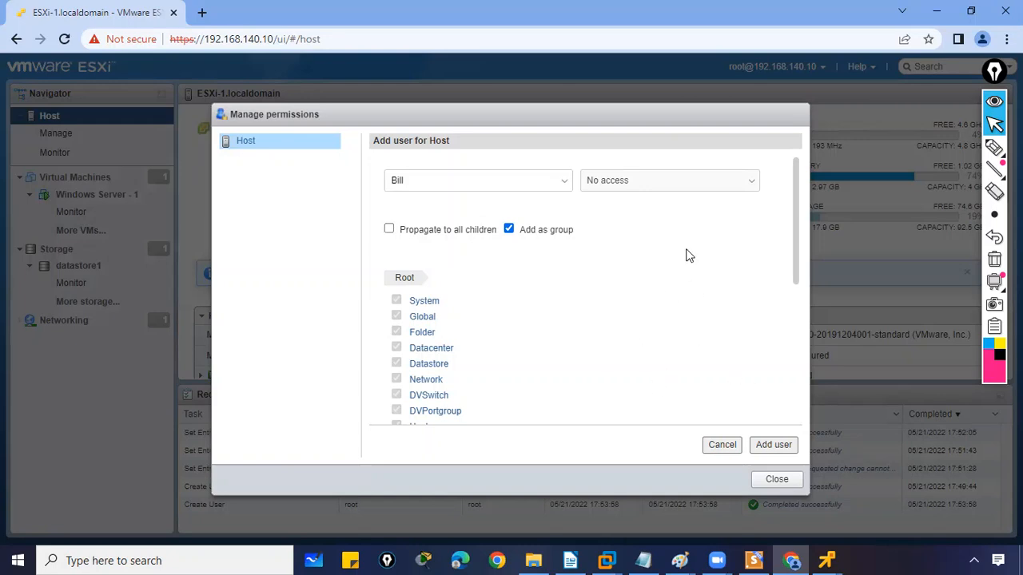
click(650, 185)
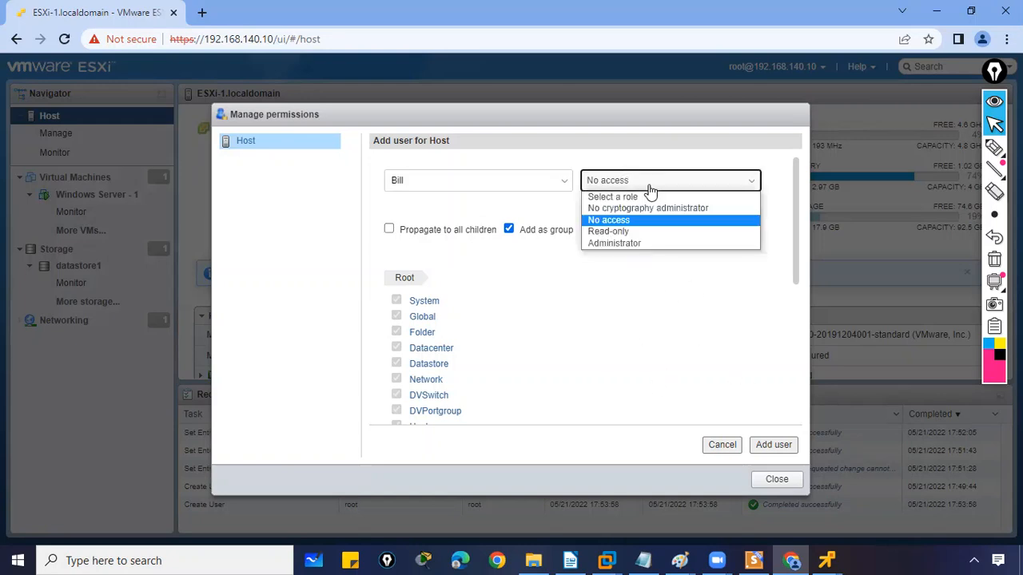
click(639, 243)
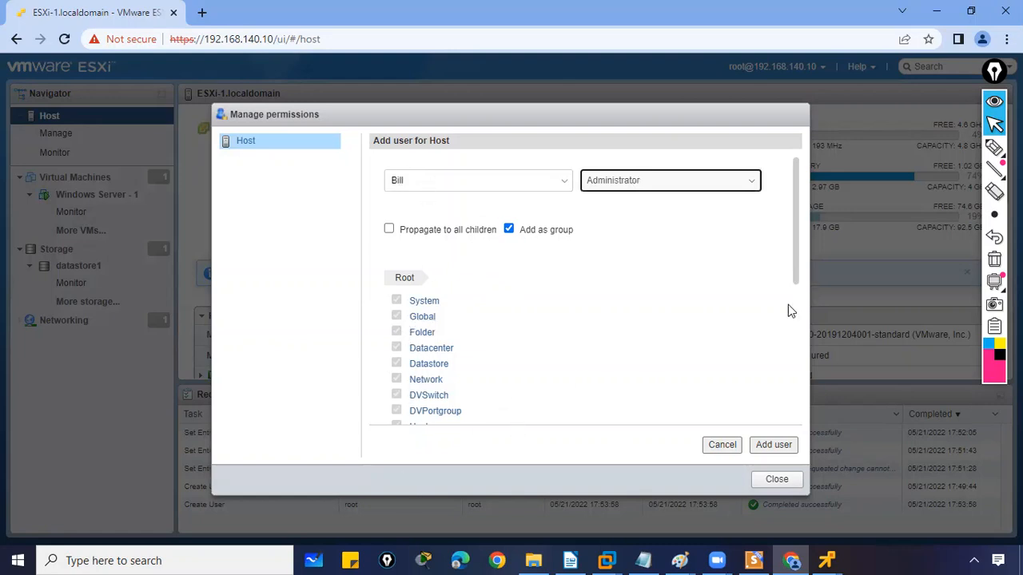
click(770, 447)
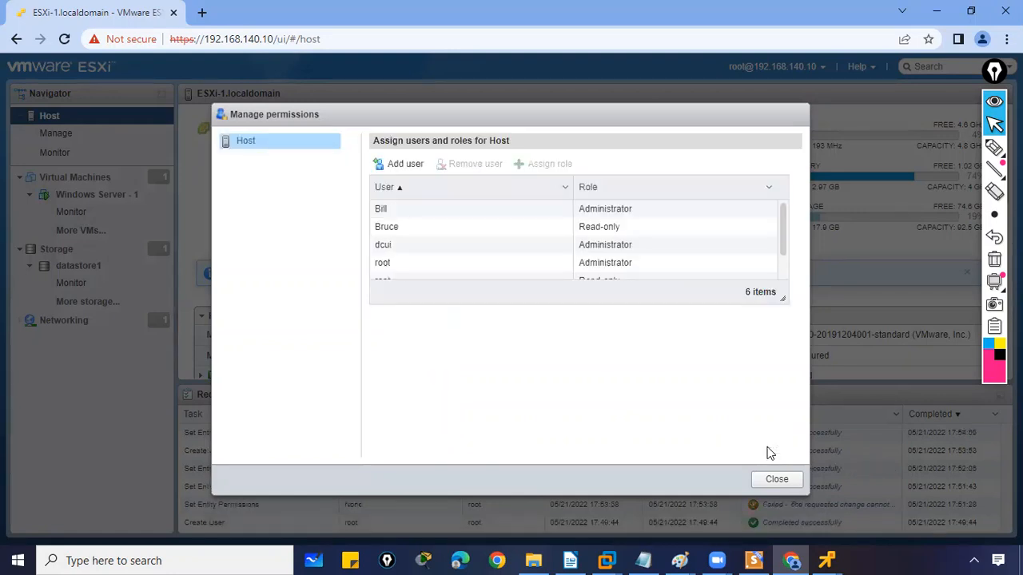
Check the new Administrator entry and the read-only user's entry, then close the permissions
mouse_move(786, 217)
mouse_down()
mouse_move(783, 258)
mouse_move(779, 209)
mouse_up()
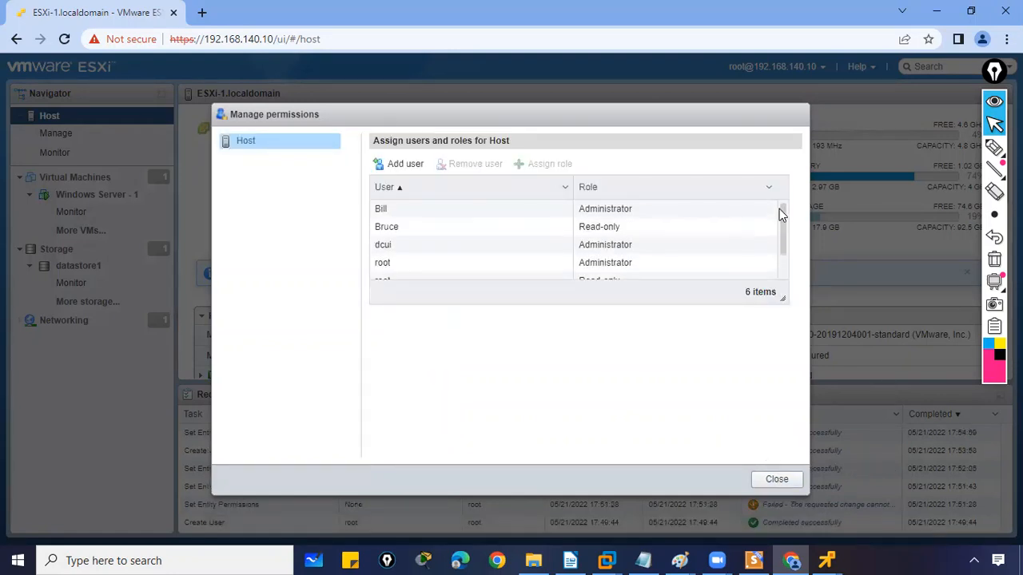
click(391, 211)
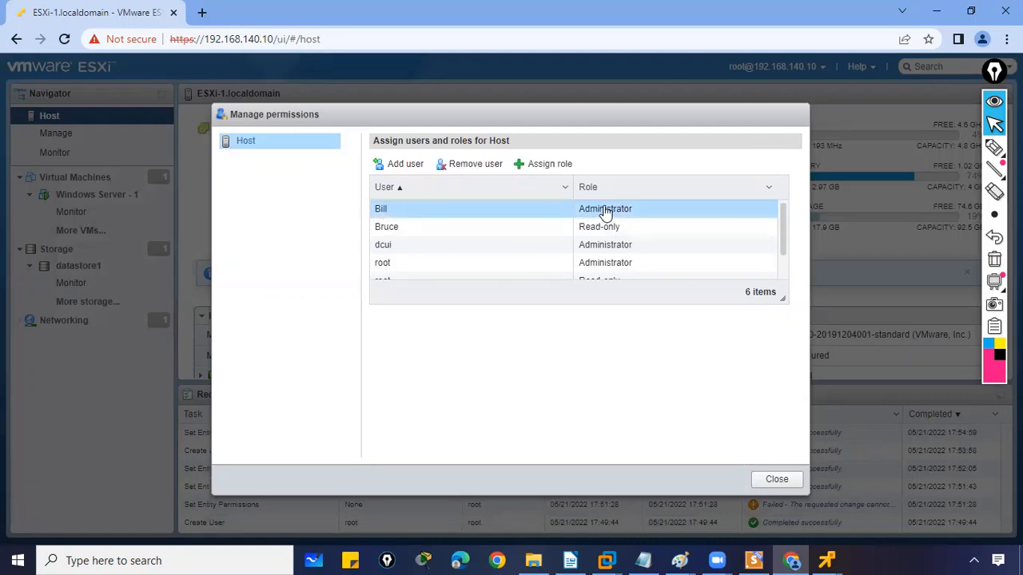
click(491, 227)
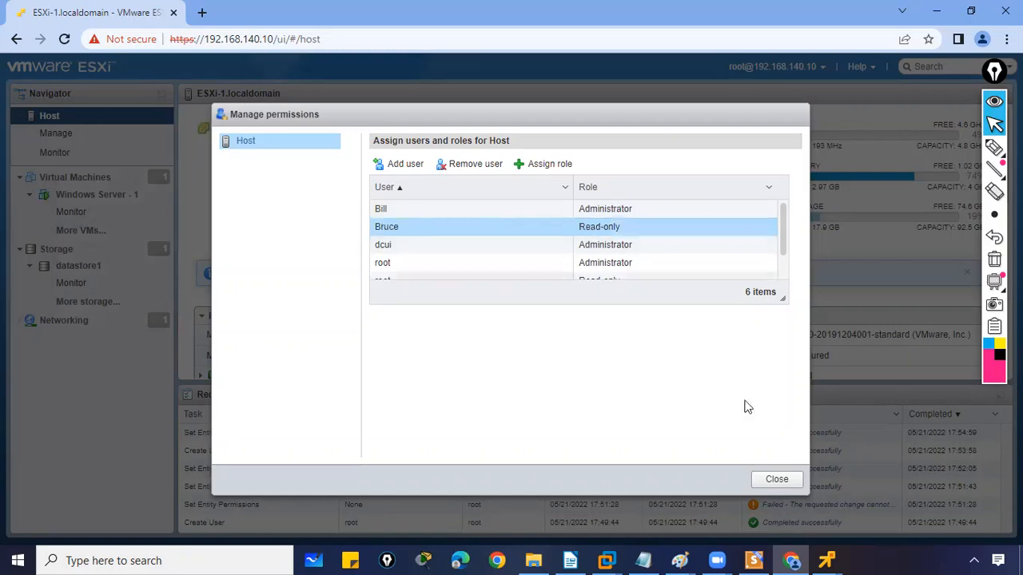
click(776, 482)
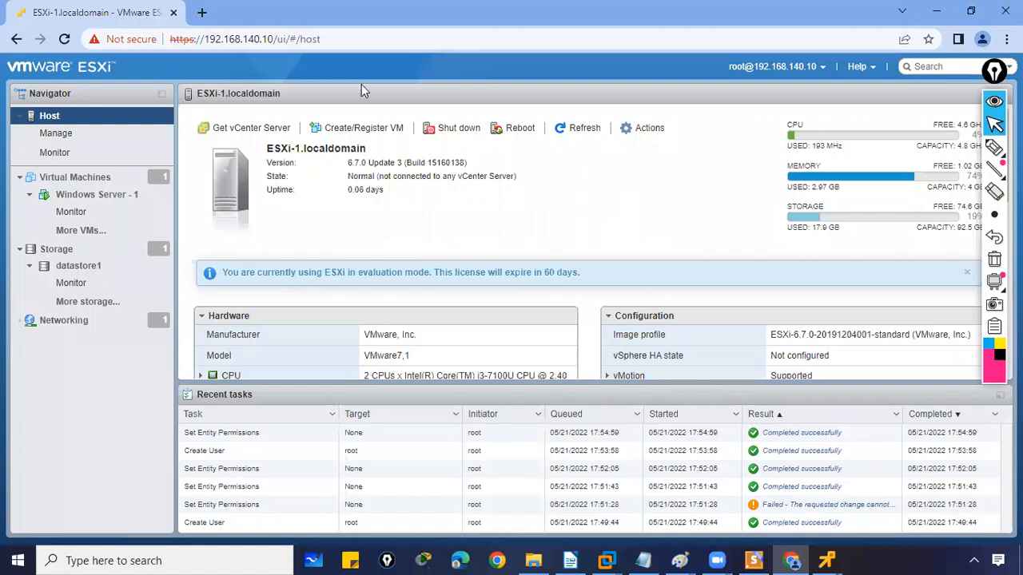
Log out of the root session and attempt signing in as the read-only user
click(811, 69)
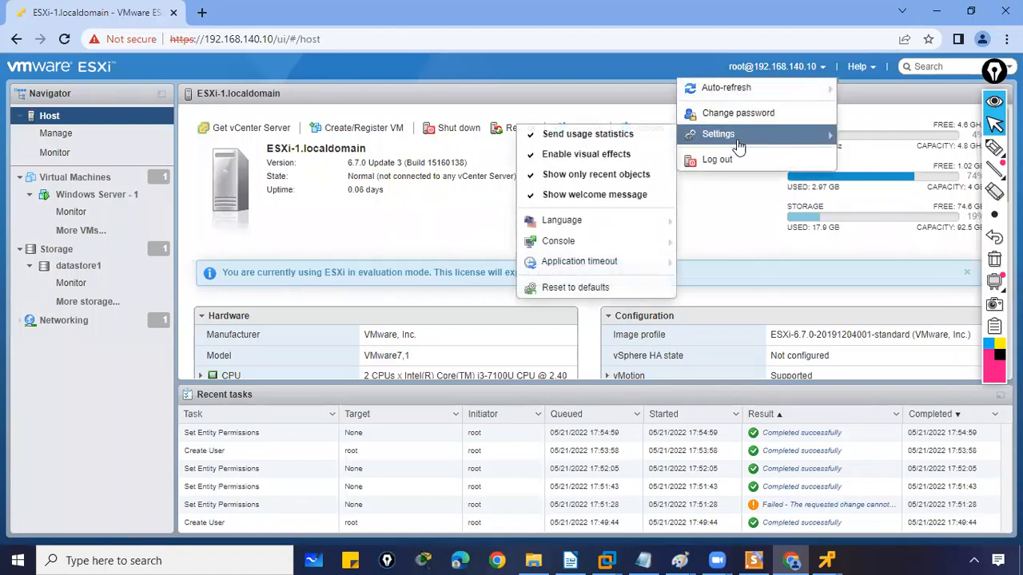
click(730, 161)
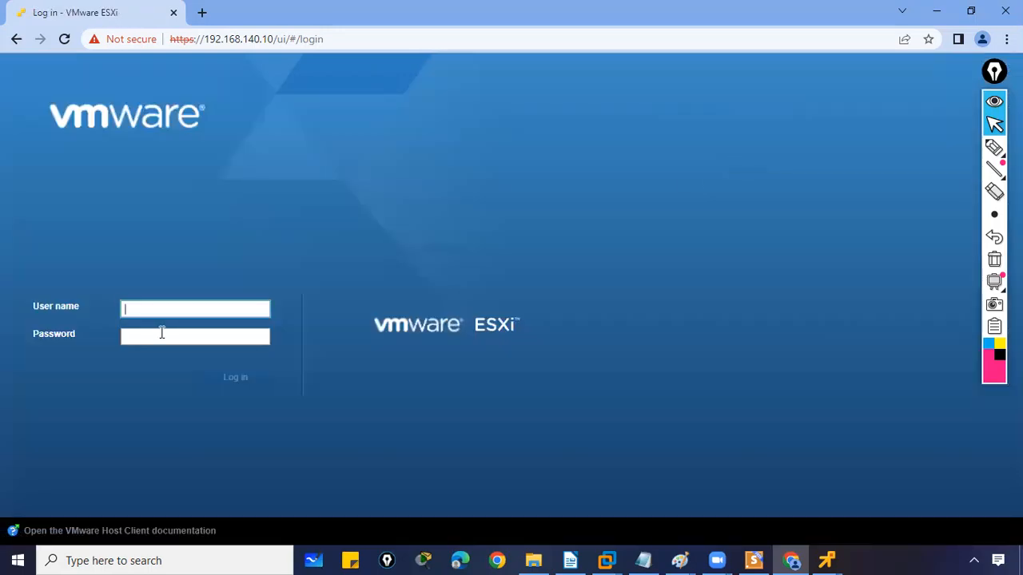
click(161, 303)
text(bruce)
key(Tab)
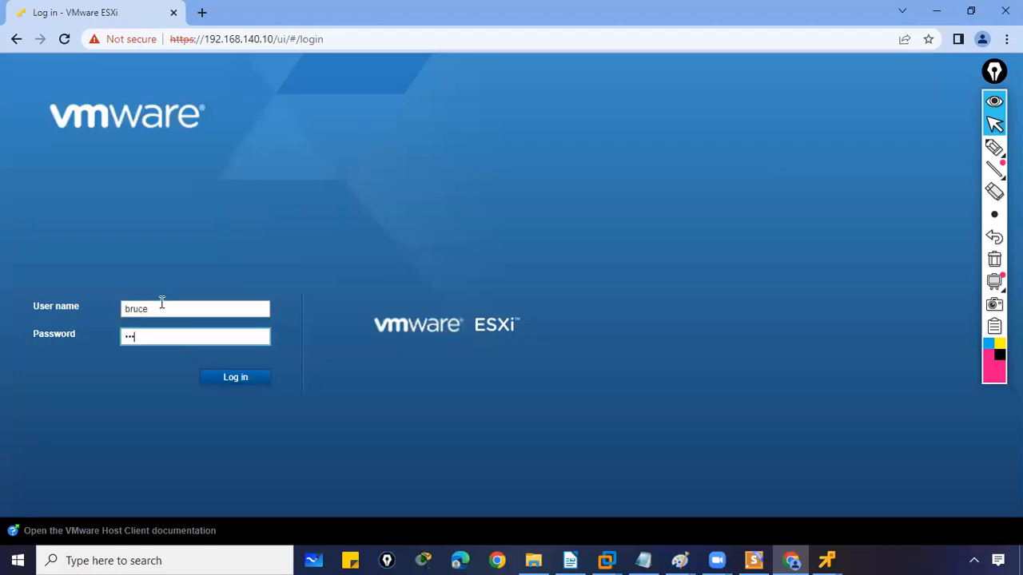
click(211, 382)
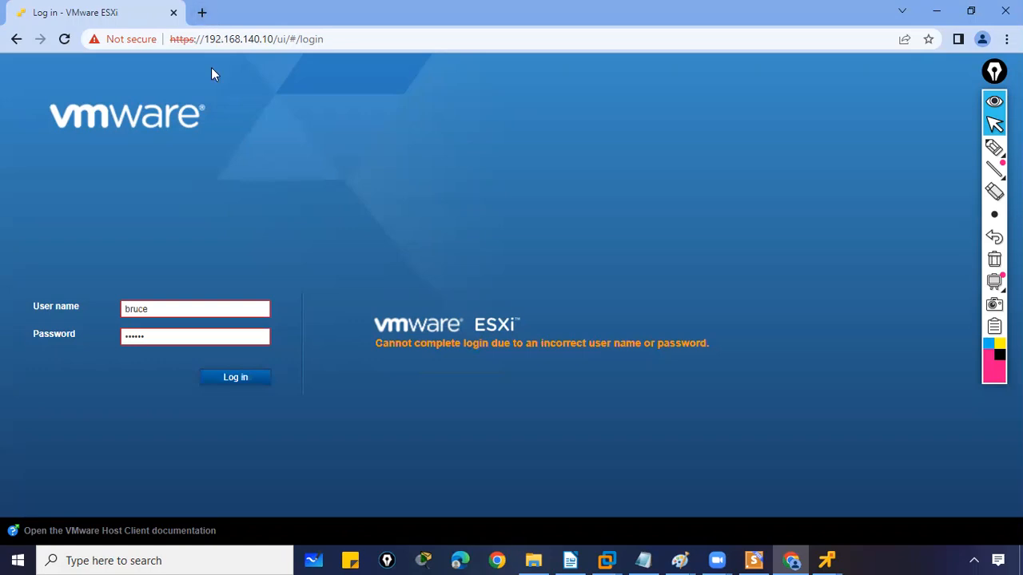
Clear the rejected password, retry the login, and select the user name for editing
drag(183, 338, 94, 329)
key(BackSpace)
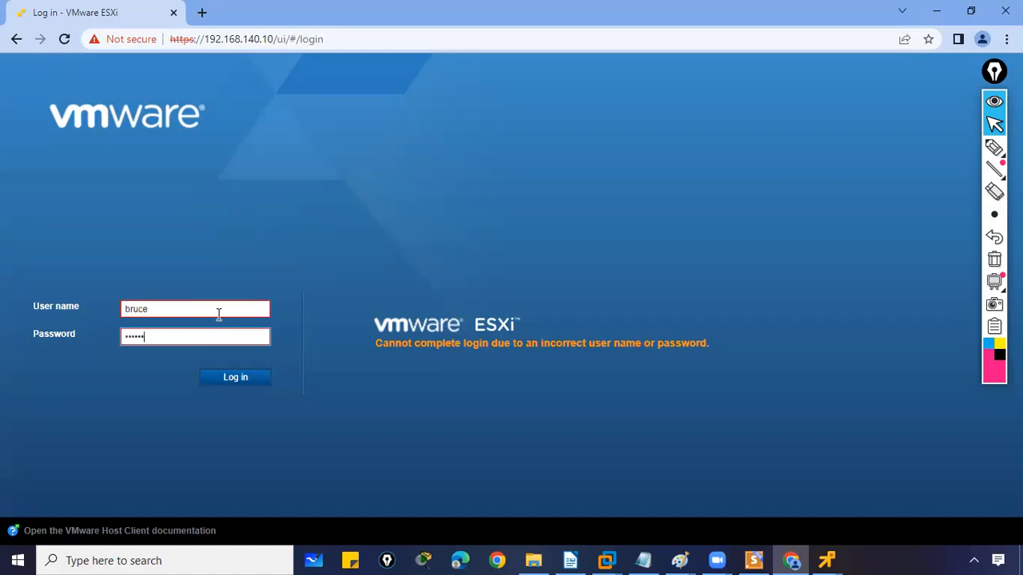
click(229, 380)
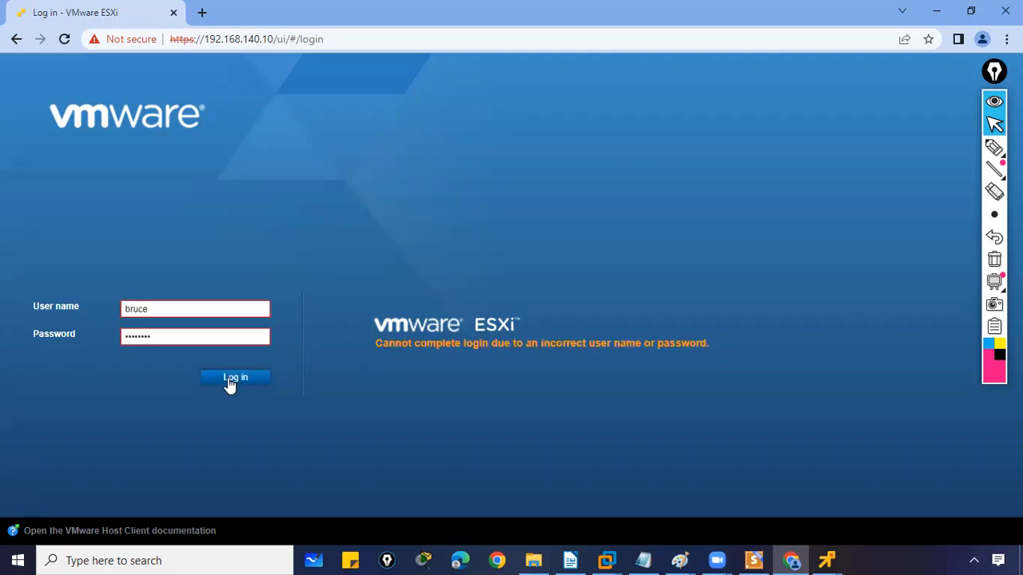
double_click(164, 308)
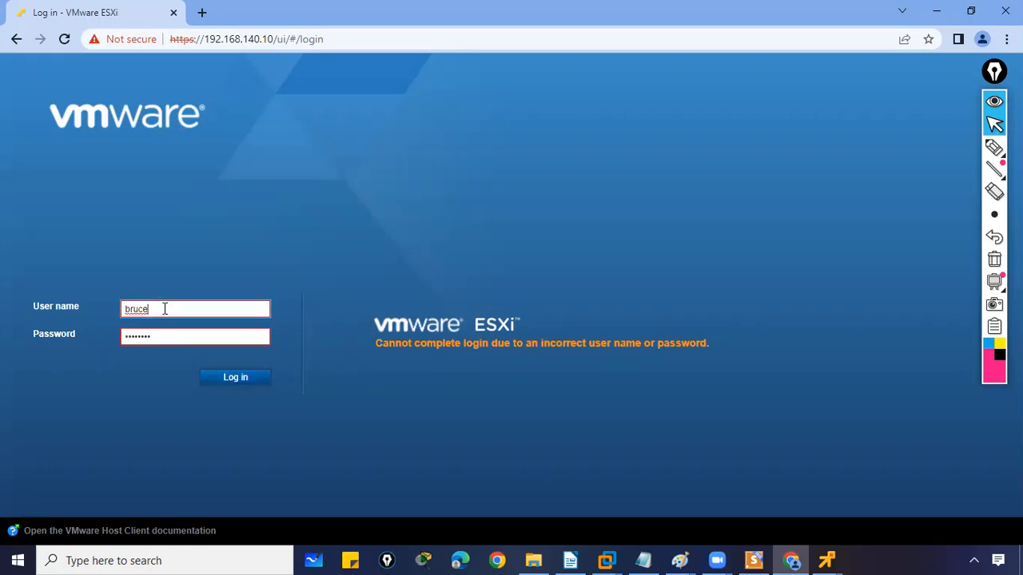
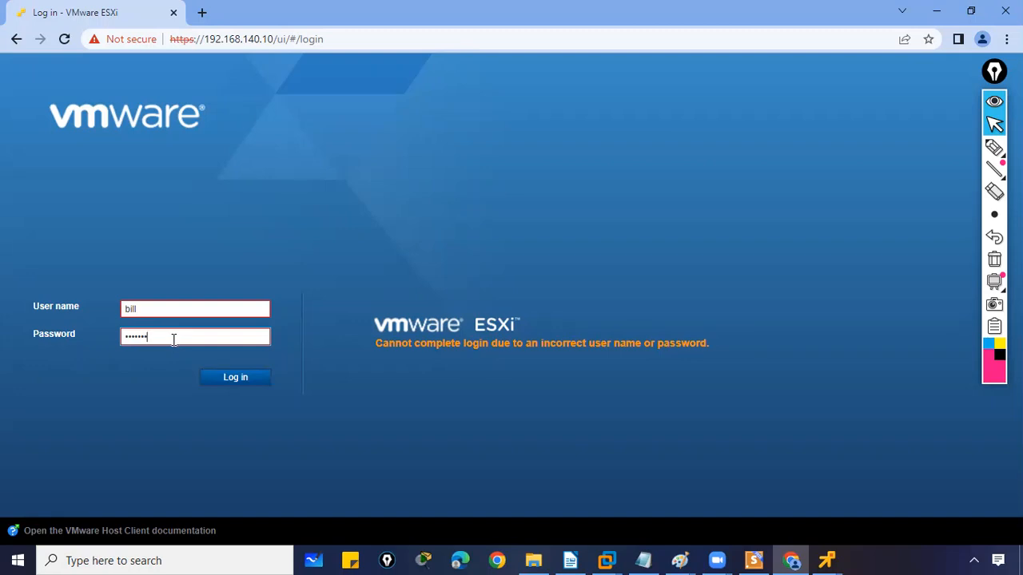
Retry the rejected login, then replace the user name with root, enter the root password, and log in
click(222, 380)
double_click(212, 309)
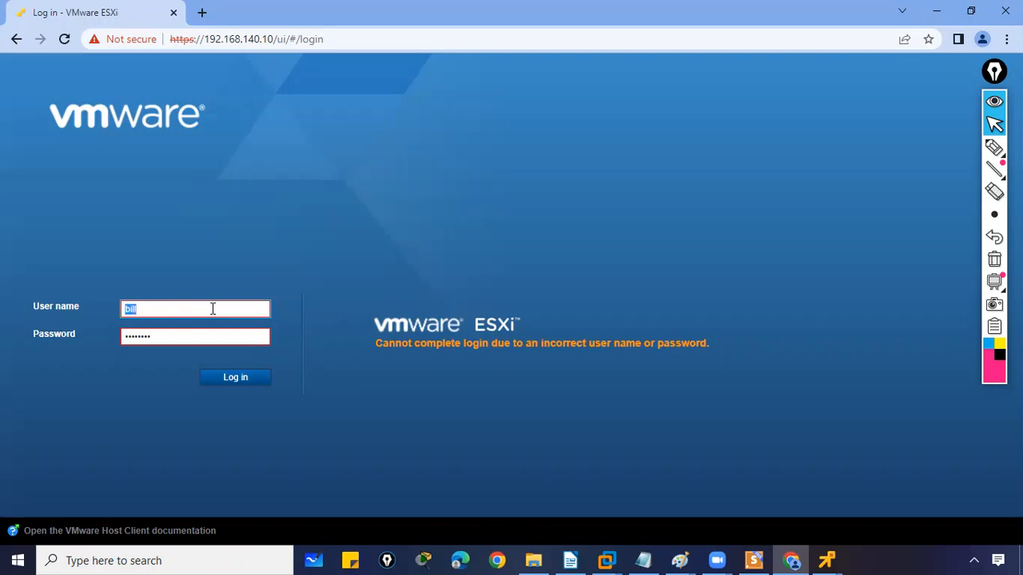
key(BackSpace)
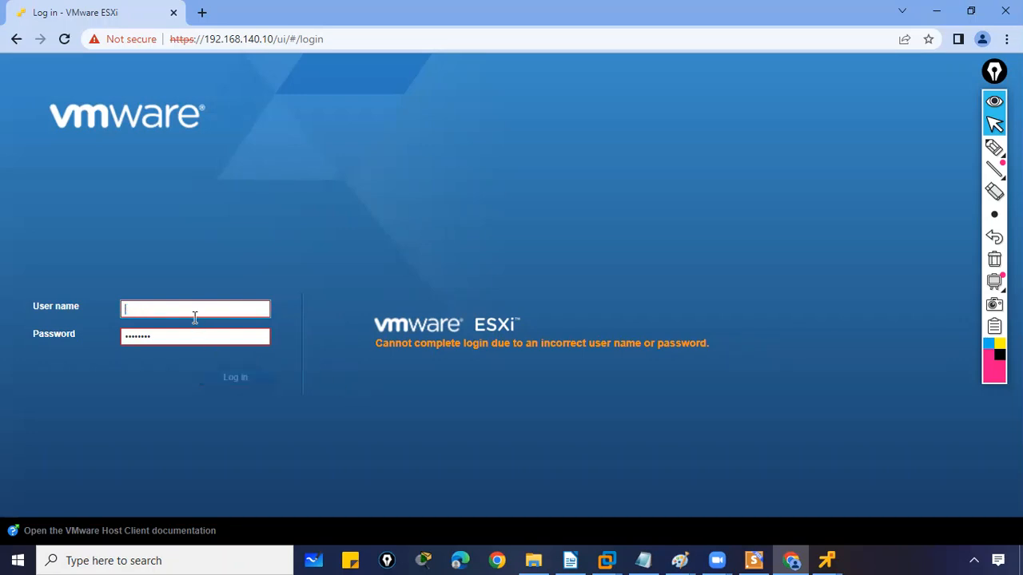
text(roo)
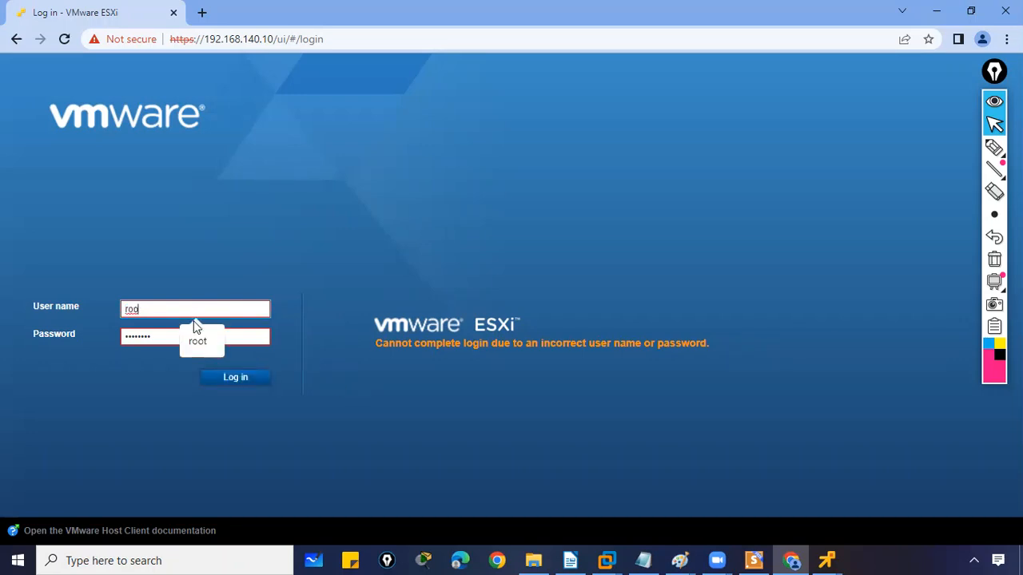
click(200, 340)
key(Tab)
text(VMware1!)
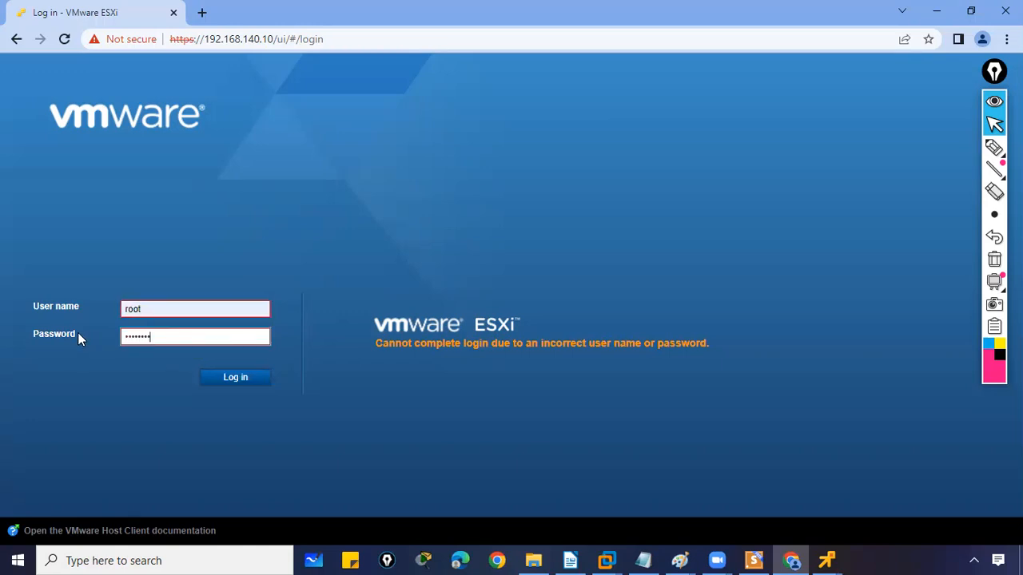
click(235, 379)
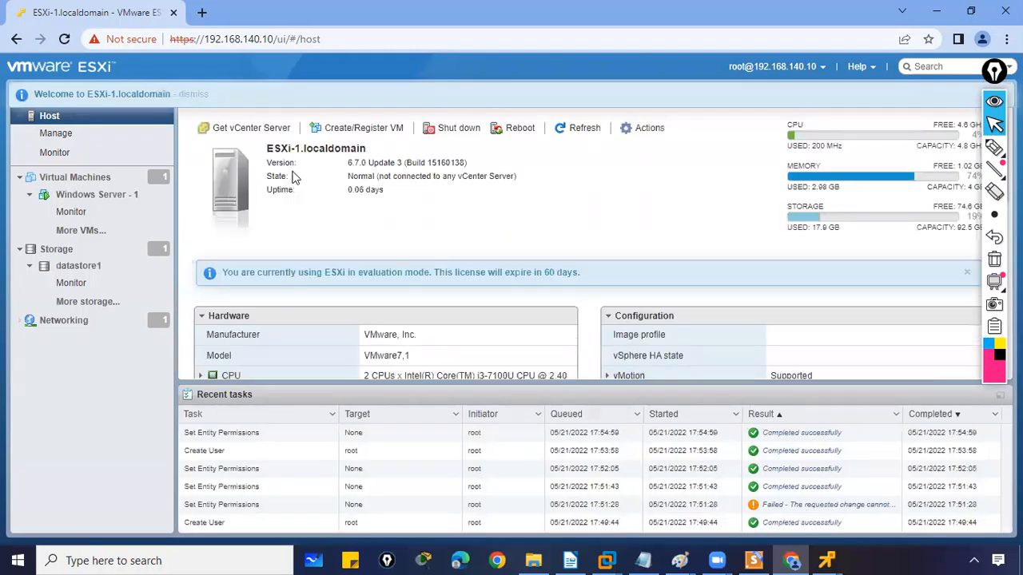
Open Host management to view the user accounts, then open the account menu
click(54, 135)
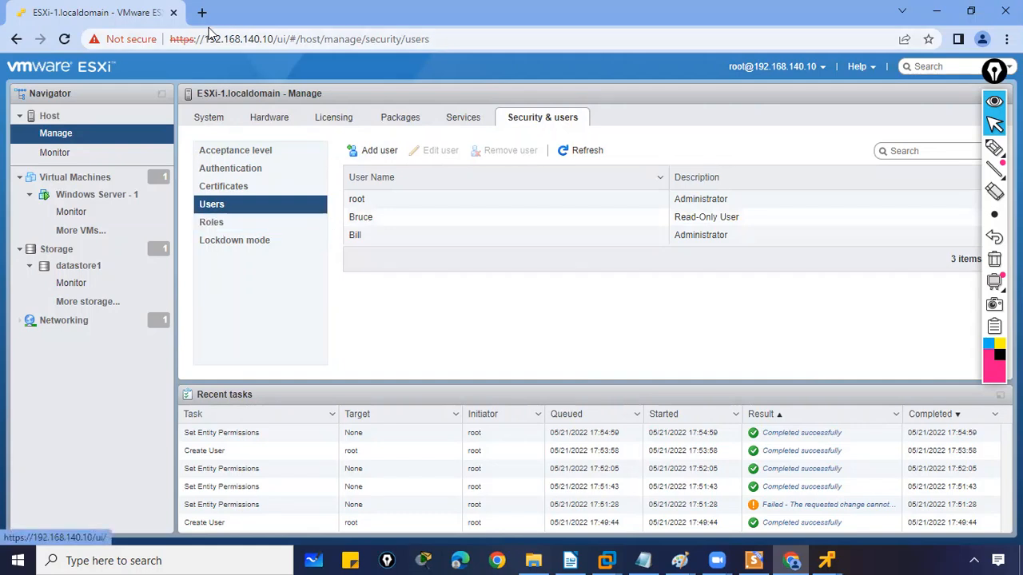
click(810, 70)
Log out of root and sign in as the read-only user
mouse_move(734, 137)
click(717, 160)
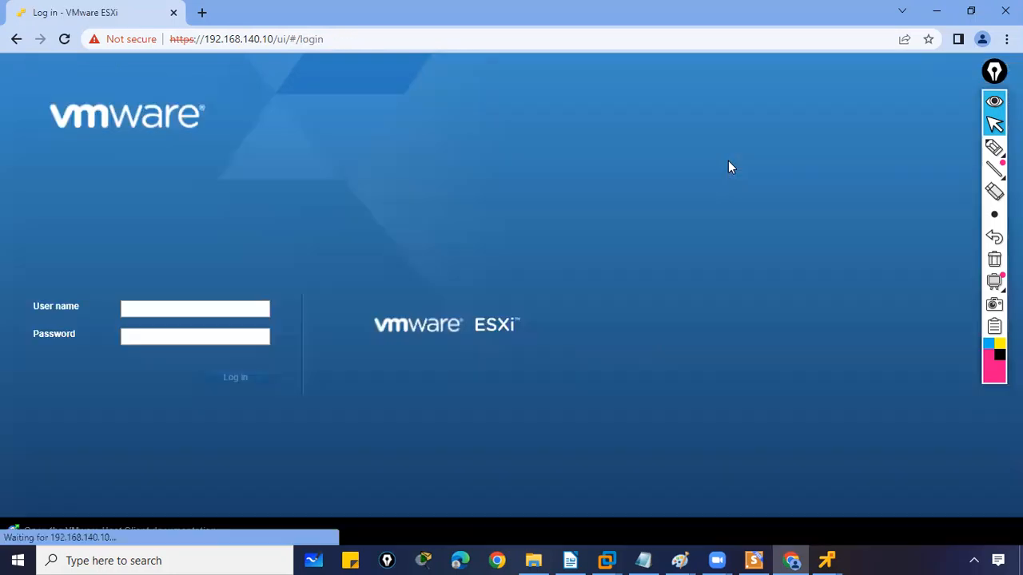
click(217, 309)
click(216, 307)
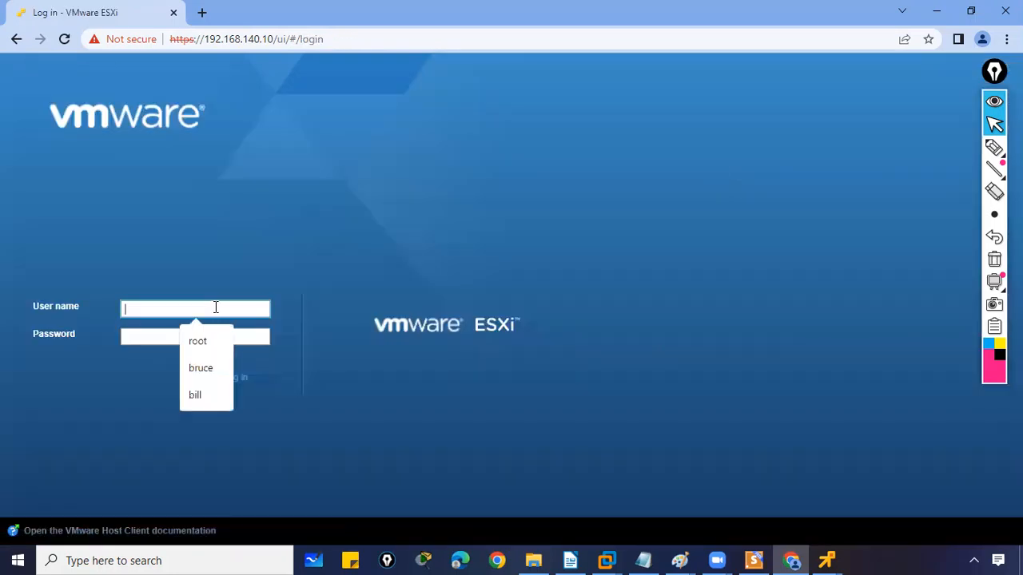
text(Bru)
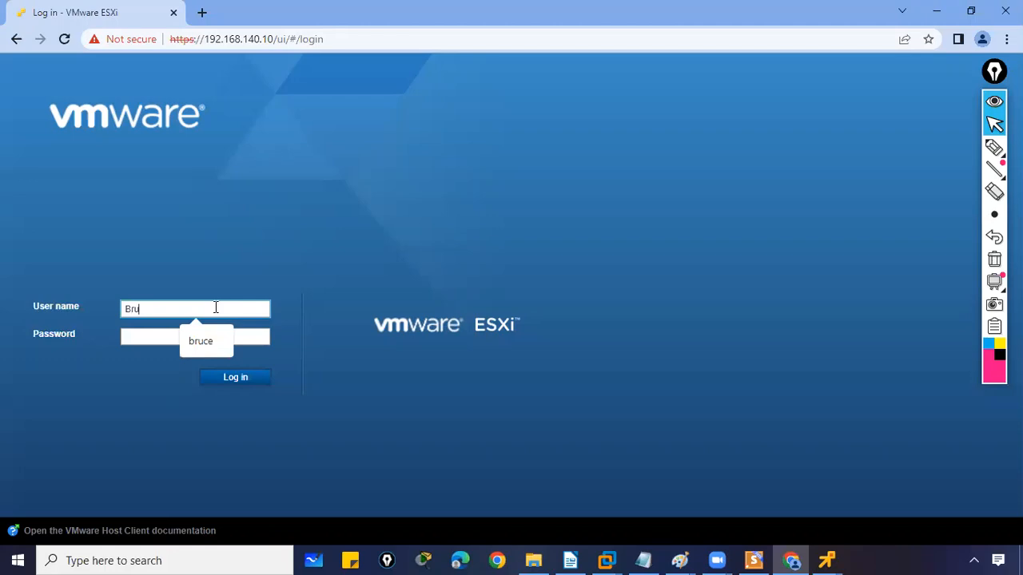
text(ce)
key(Tab)
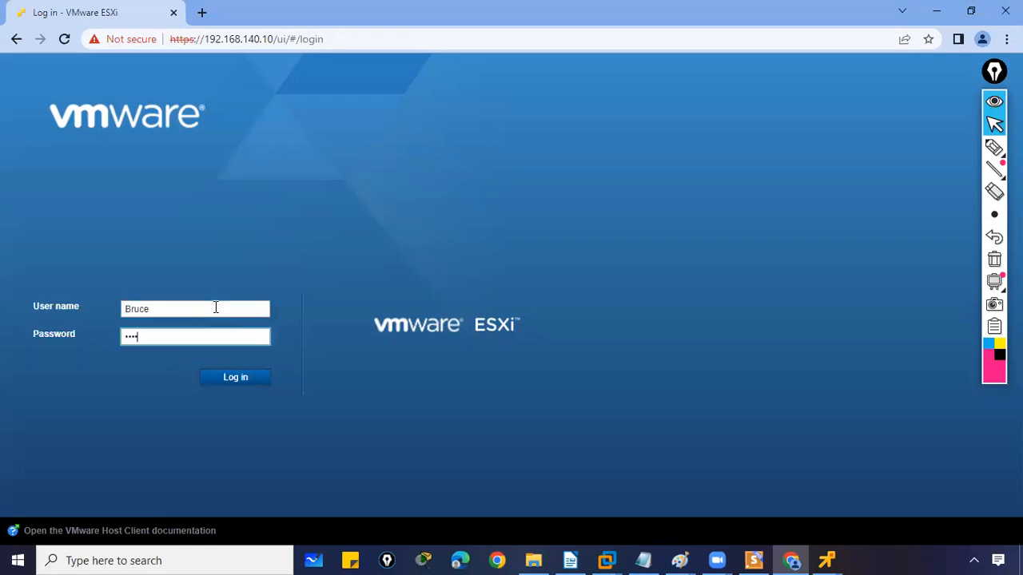
click(232, 375)
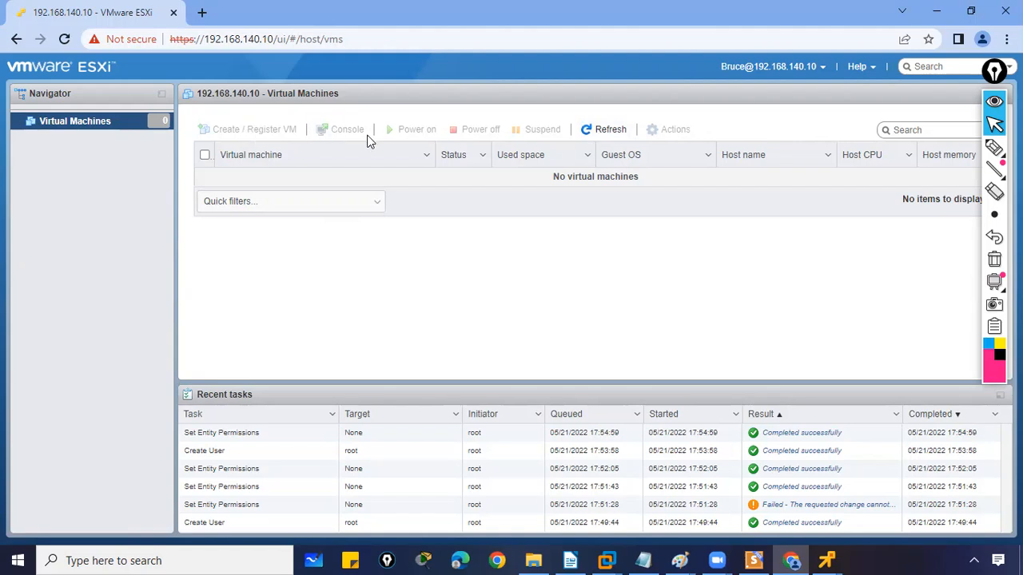
Inspect the read-only user's account menu and Virtual Machines actions, then log out
click(763, 68)
click(605, 298)
right_click(80, 123)
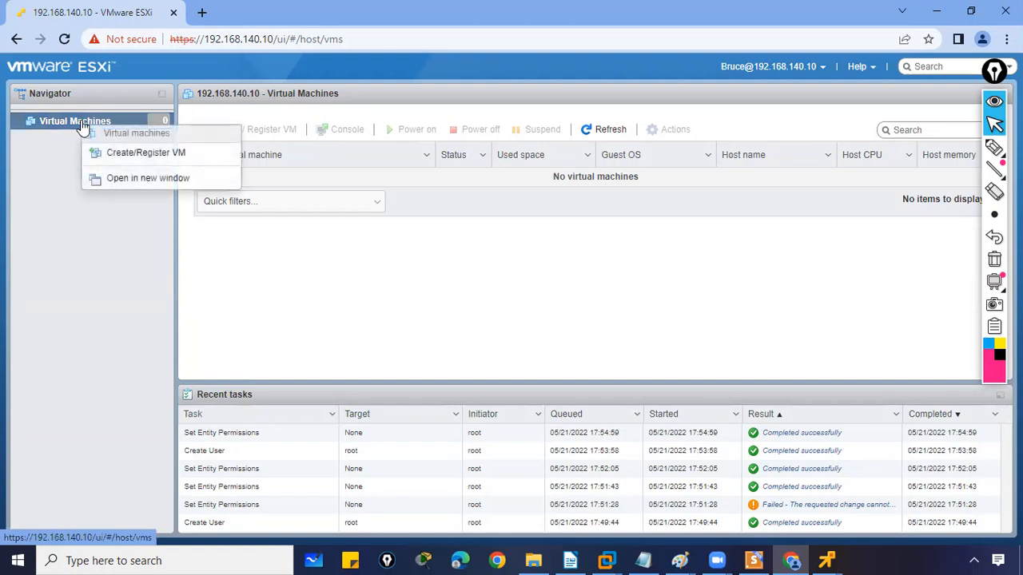
click(343, 278)
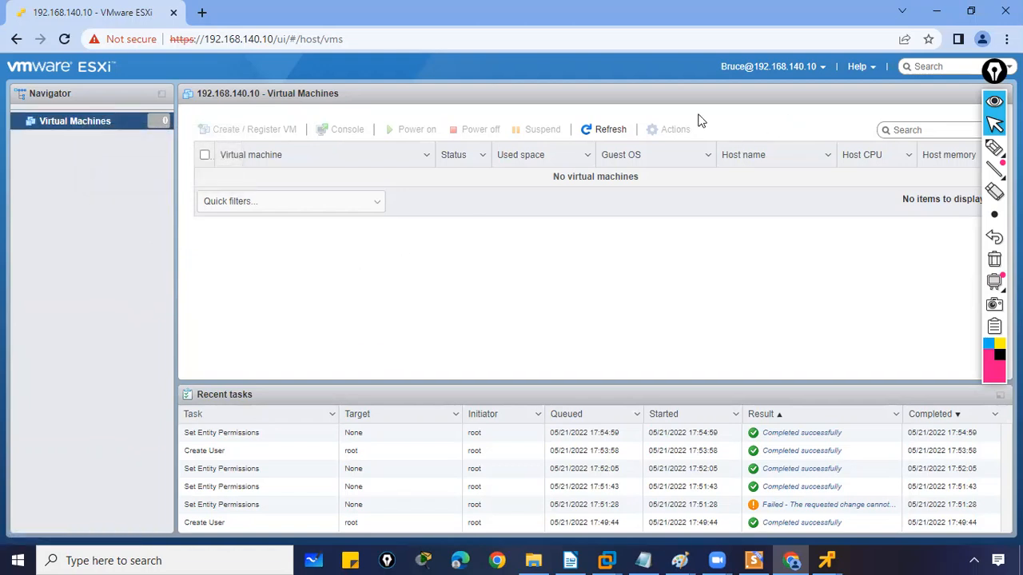
click(815, 70)
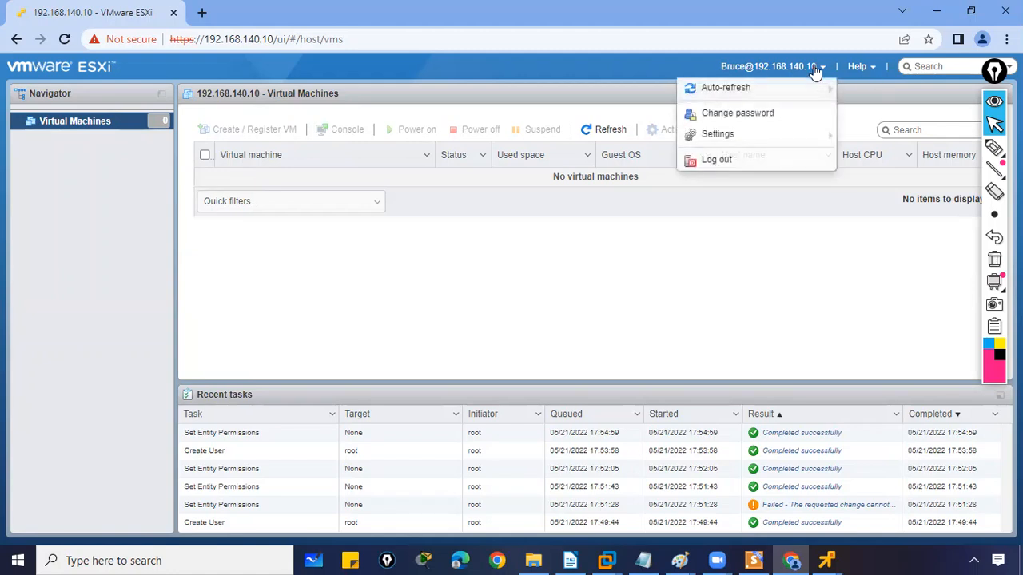
click(740, 159)
Sign in as the Administrator test user
click(243, 314)
click(241, 310)
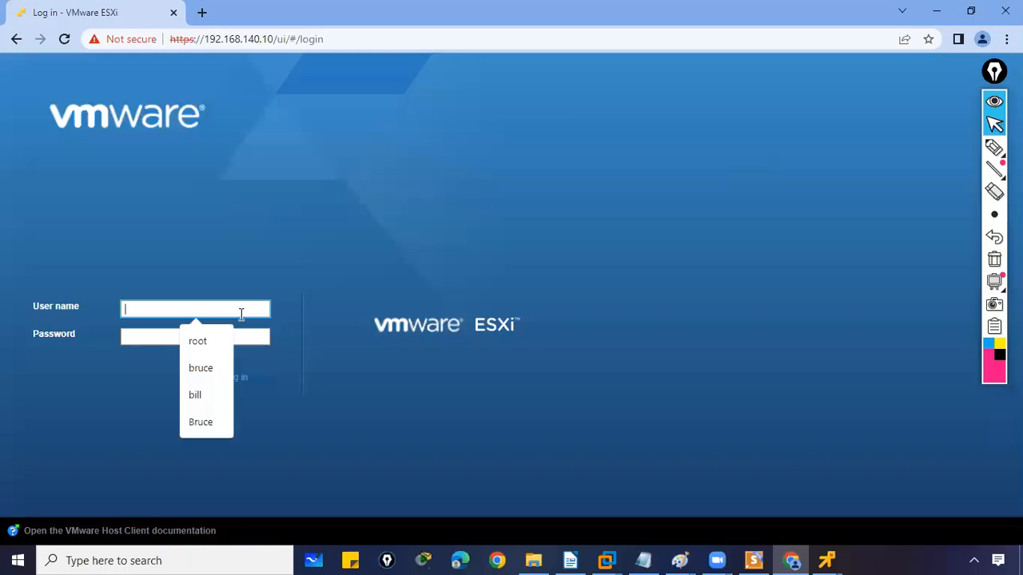
text(Bill)
key(Tab)
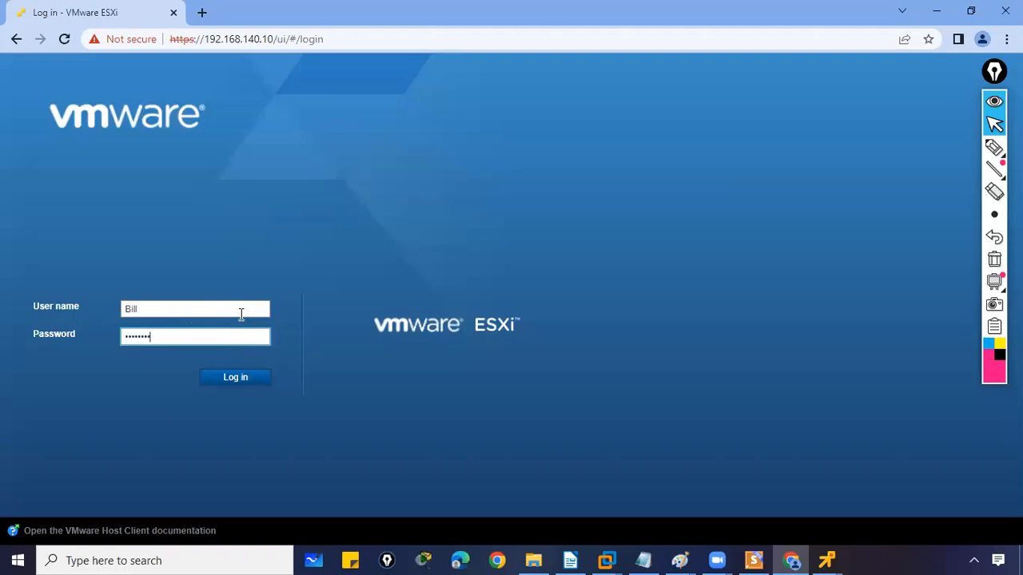
click(237, 379)
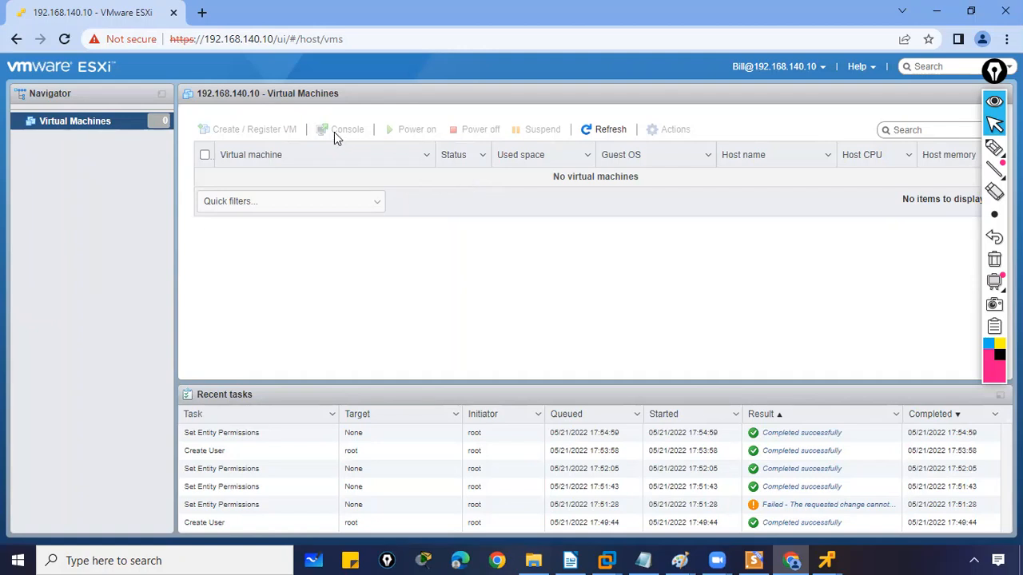
Start a new virtual machine with Create a new virtual machine and advance the wizard
right_click(104, 128)
click(153, 159)
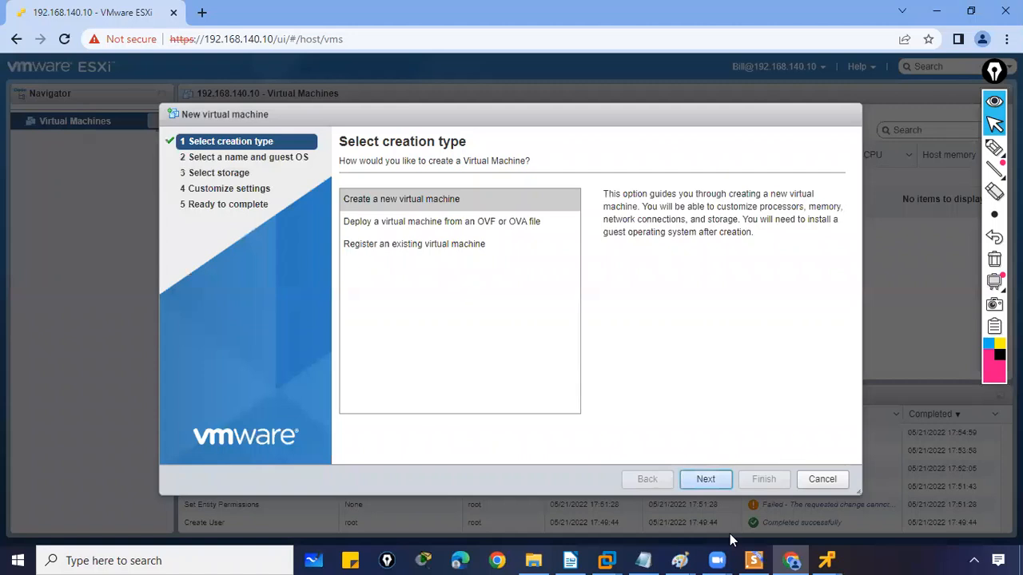
click(450, 205)
click(446, 200)
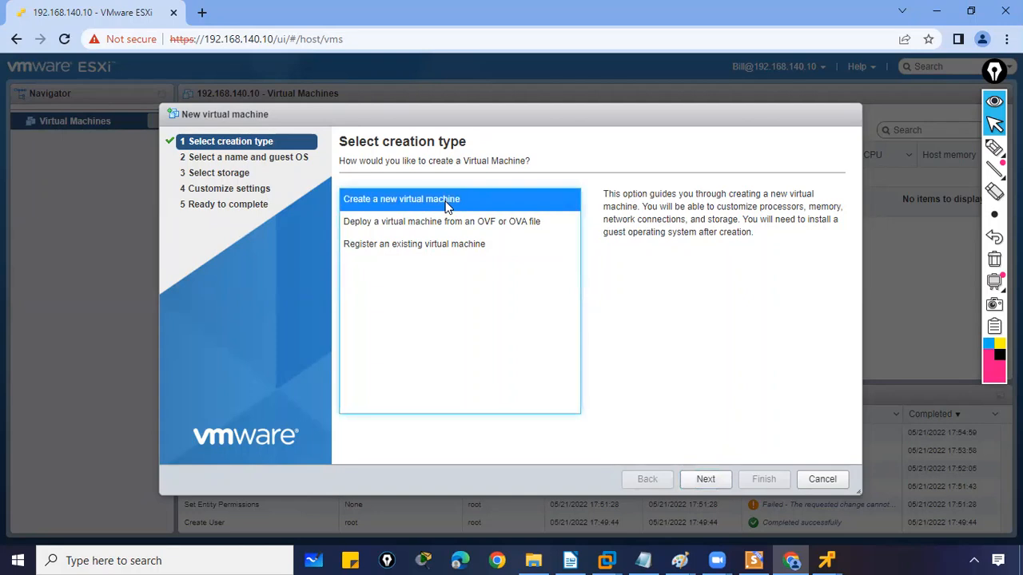
click(714, 482)
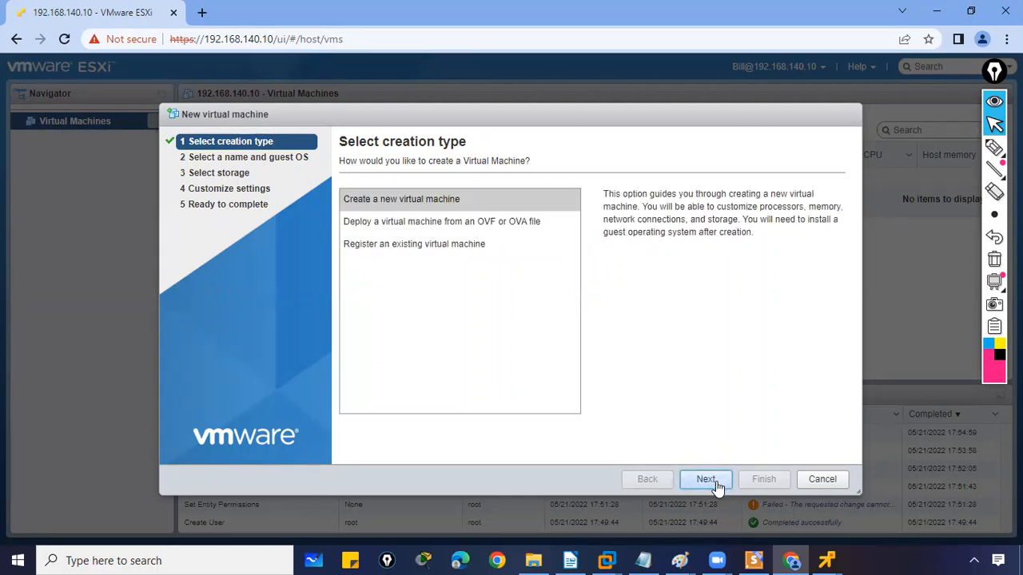
click(716, 482)
Choose deploying from an OVF or OVA file, then cancel the wizard
drag(621, 117, 606, 93)
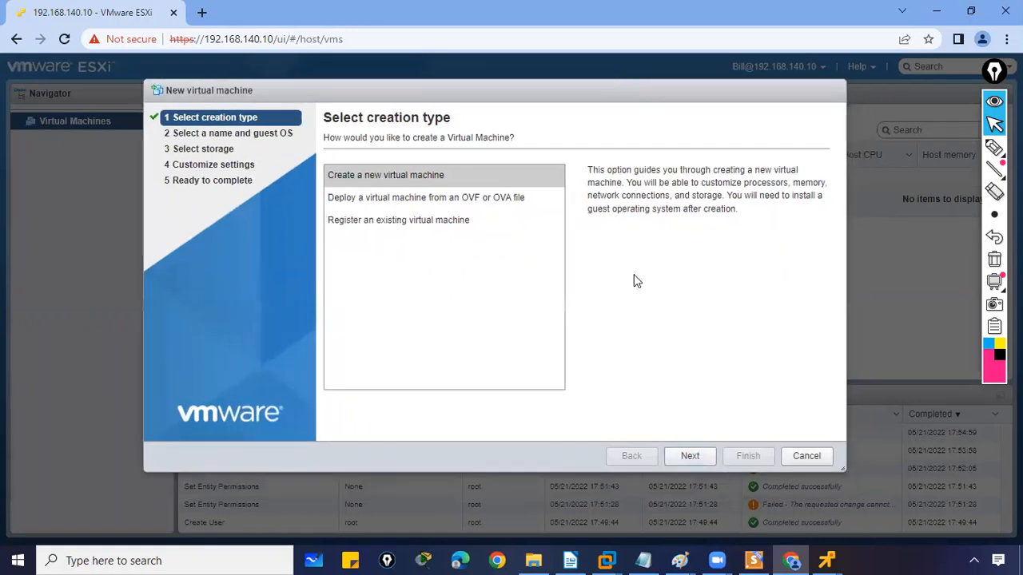
click(688, 465)
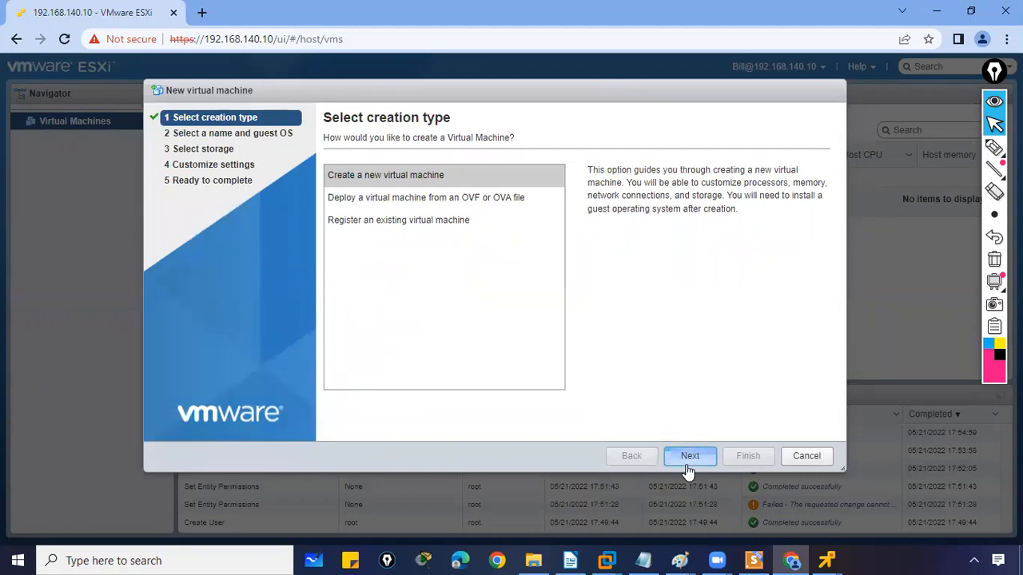
click(394, 197)
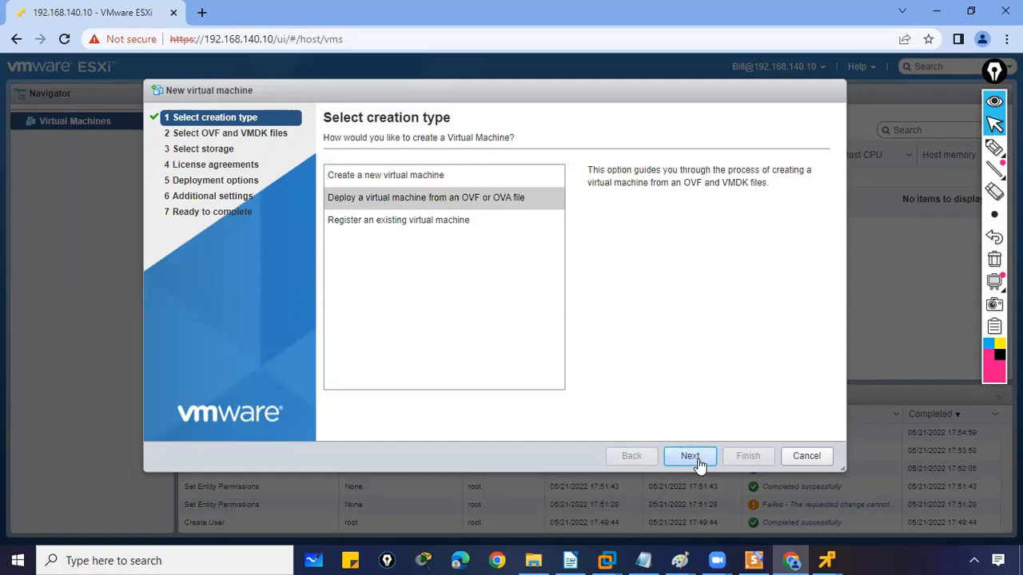
click(804, 456)
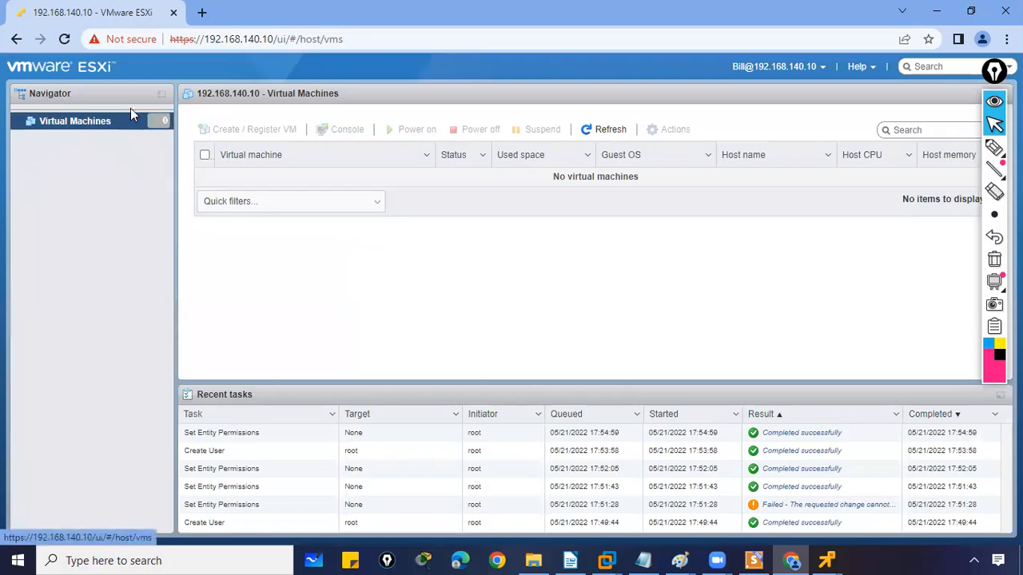
Deselect the virtual machine list entries and log the test user out
click(205, 157)
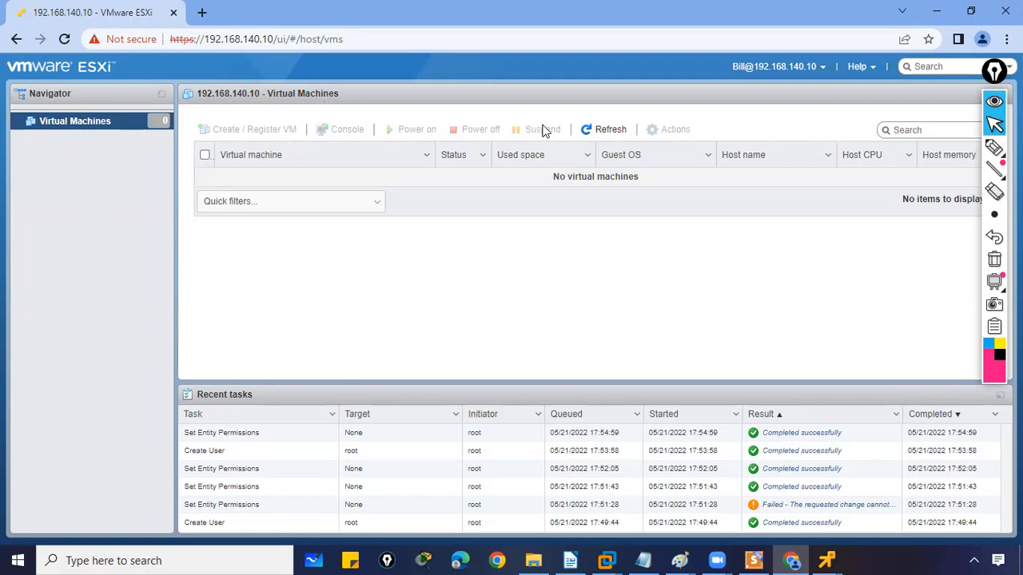
click(821, 68)
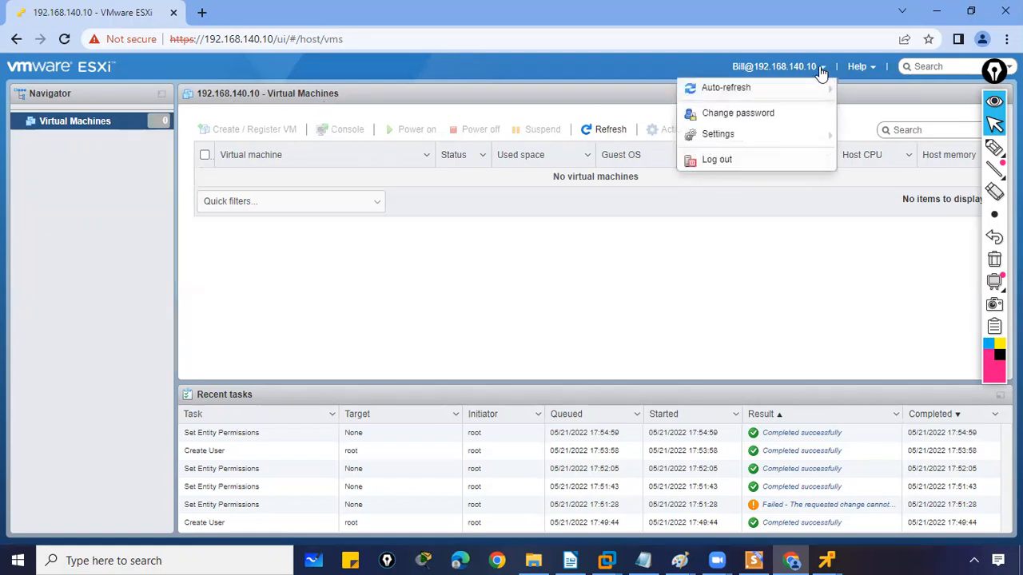
click(723, 161)
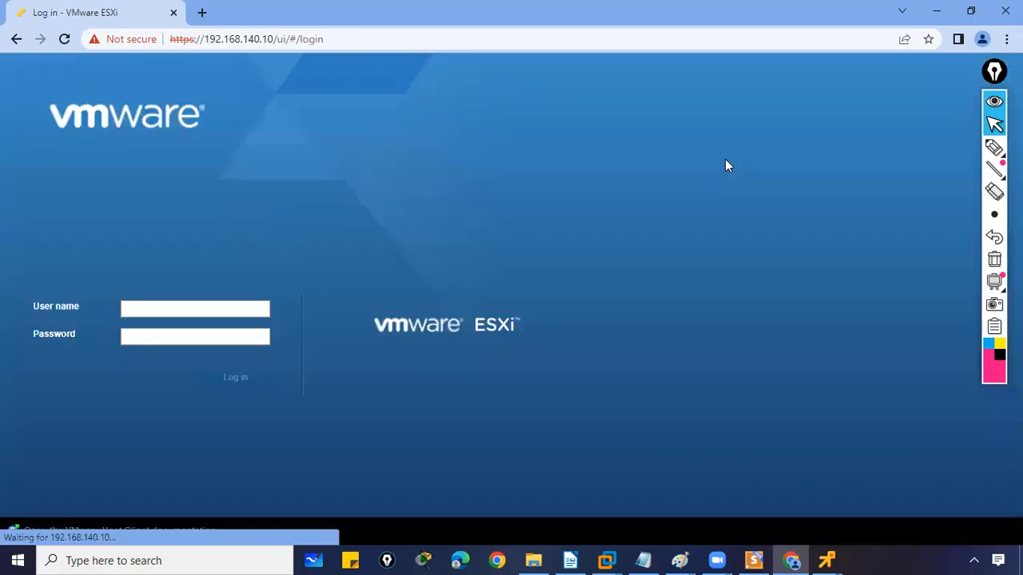
Sign back in as root using the saved user name
click(182, 310)
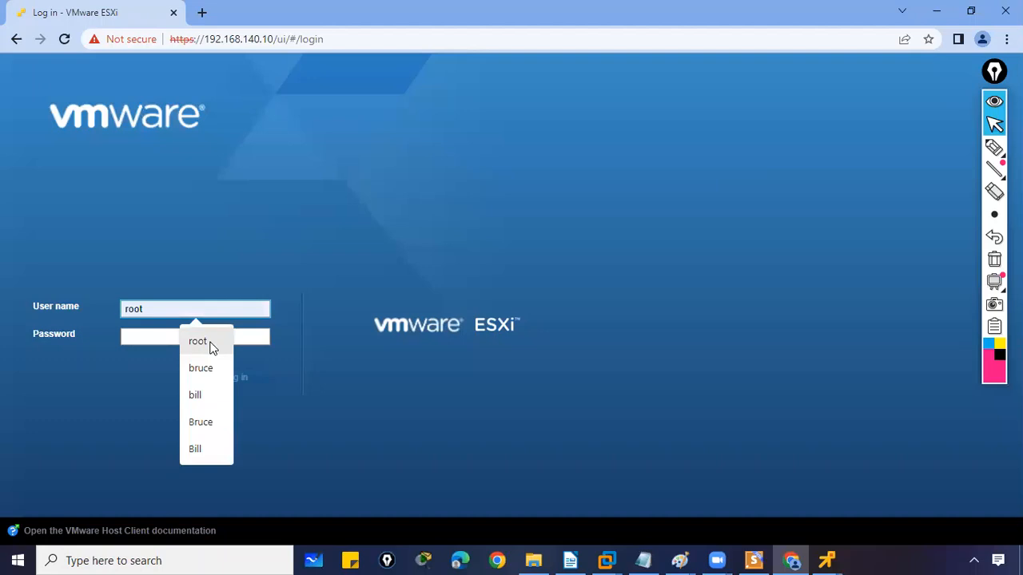
click(209, 344)
click(164, 338)
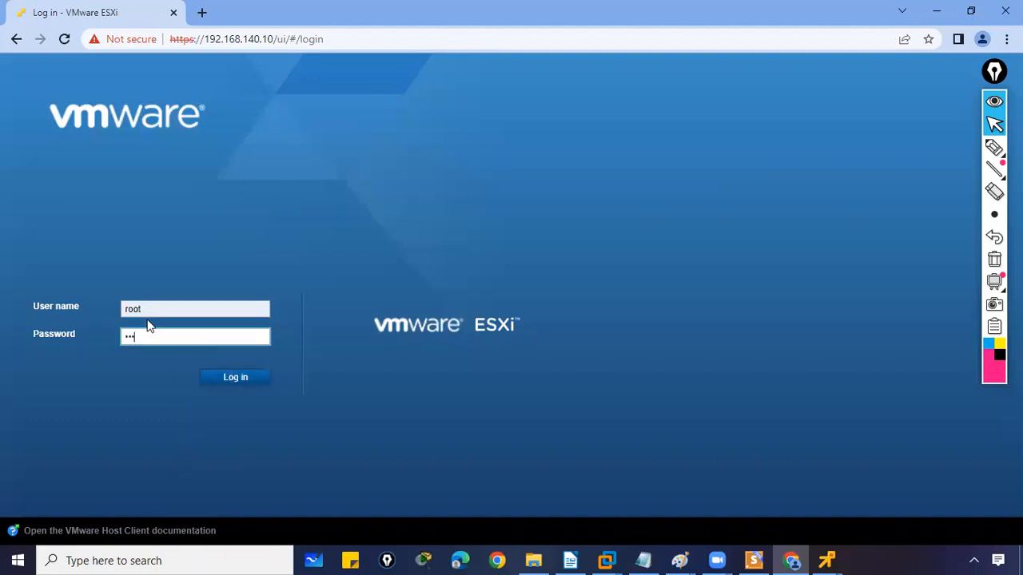
key(Return)
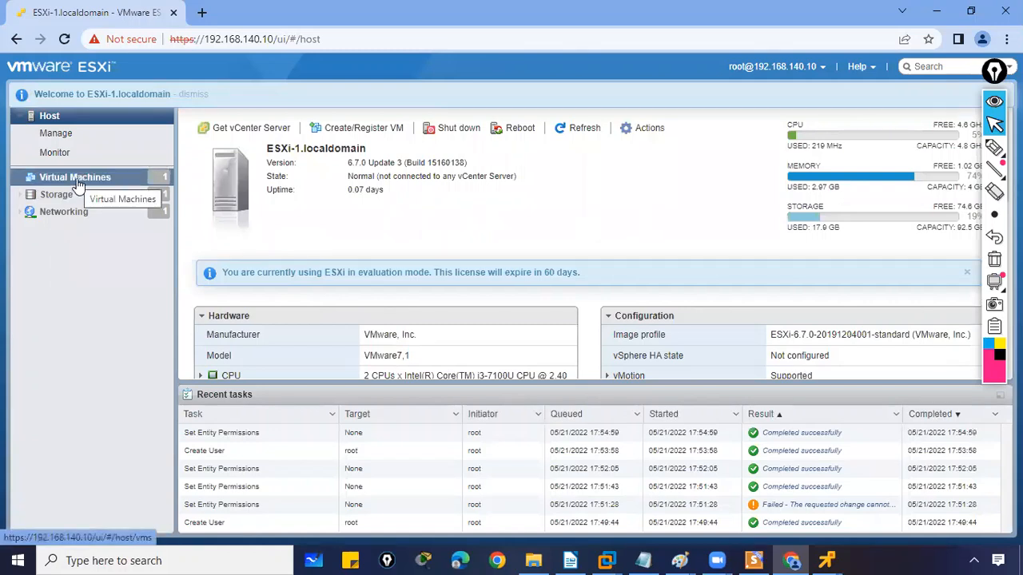
Give the test user the Administrator role with propagation to all children, then log out
click(49, 116)
right_click(50, 116)
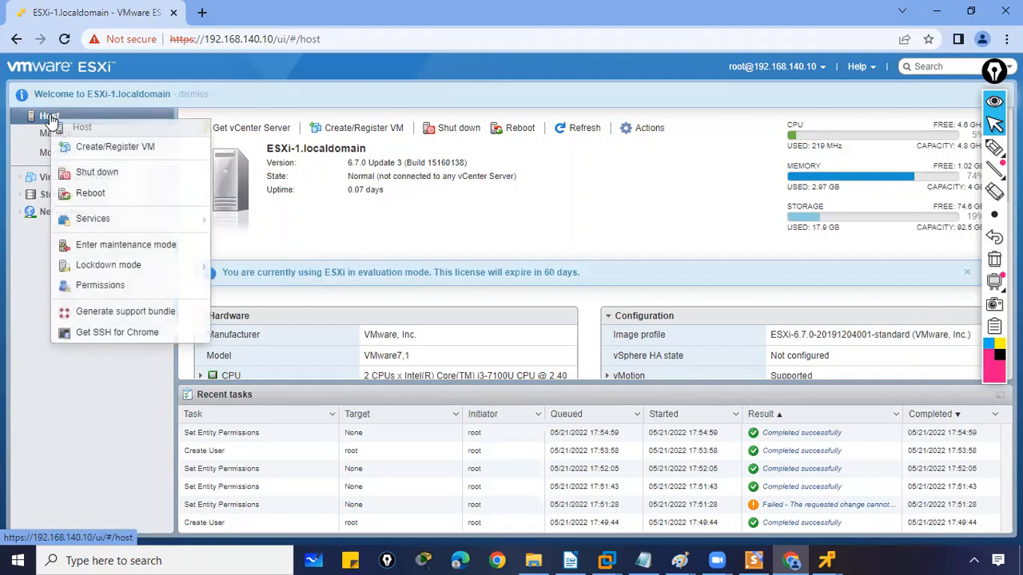
click(101, 286)
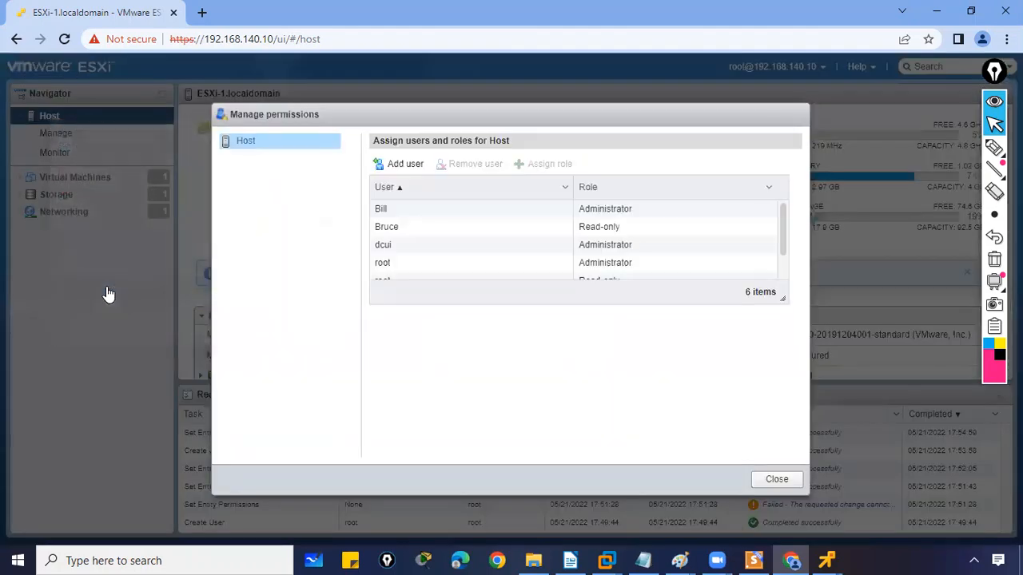
click(431, 216)
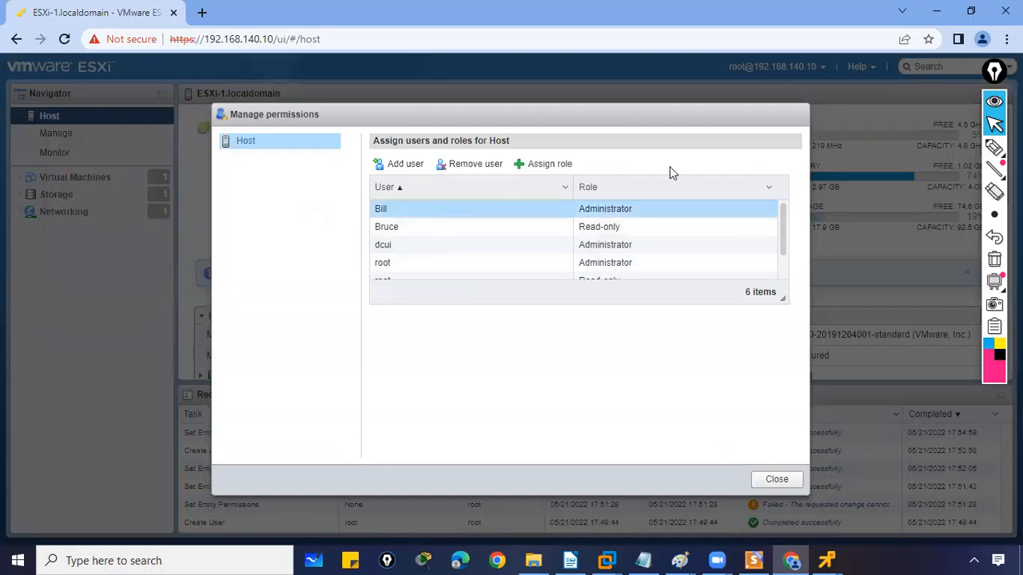
drag(788, 251, 783, 210)
click(543, 165)
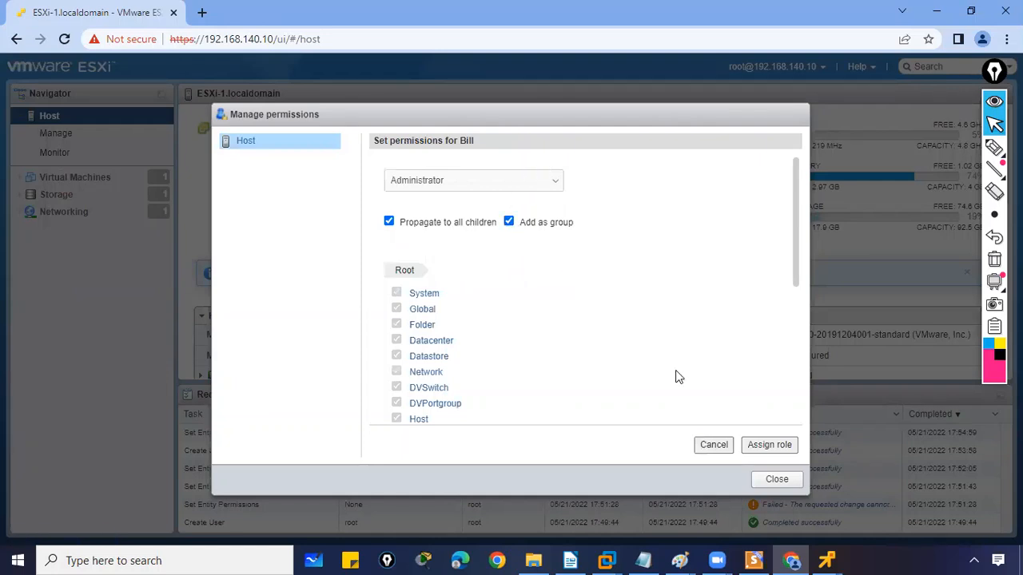
click(766, 449)
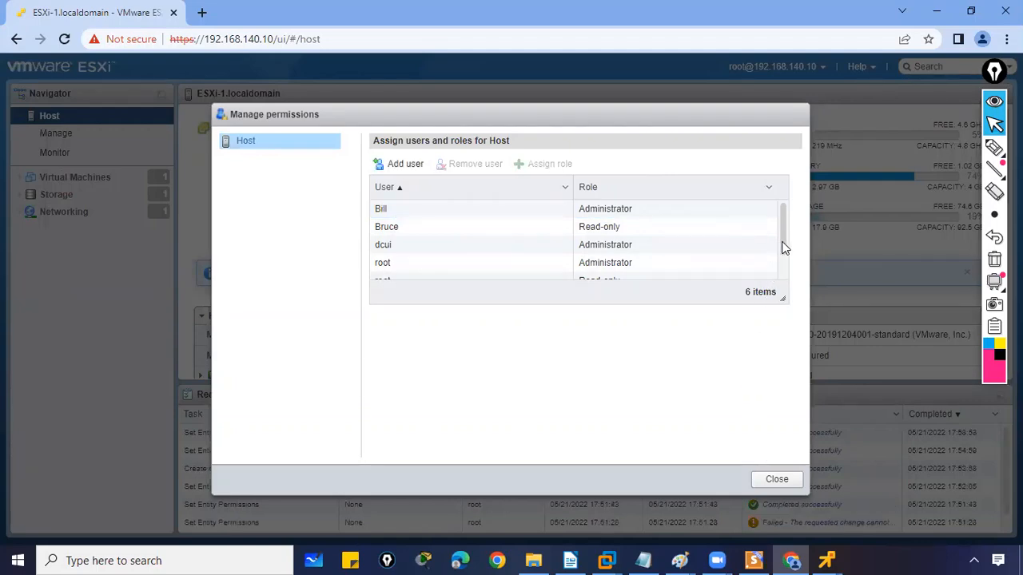
scroll(779, 243, down, 2)
click(776, 479)
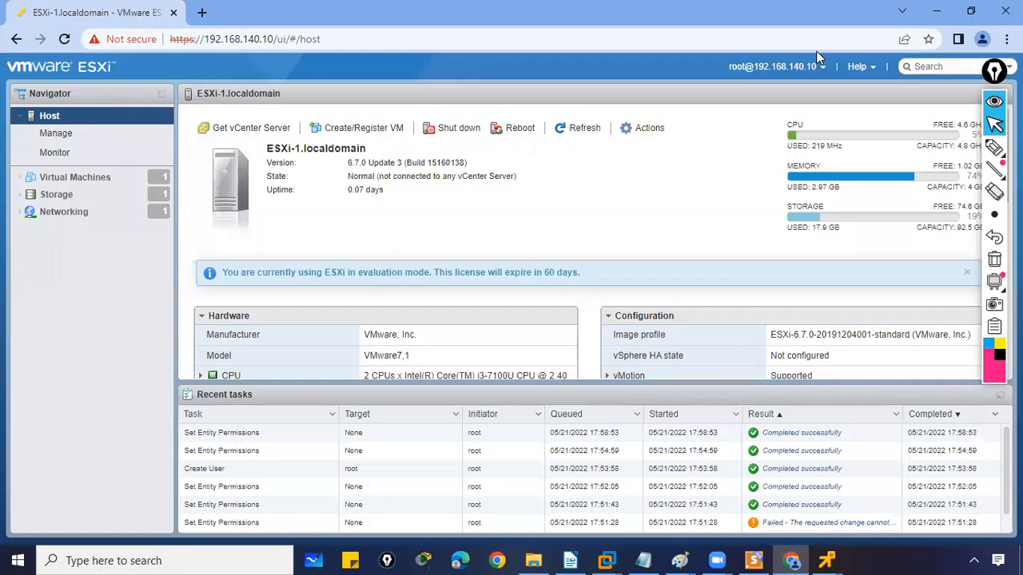
click(817, 68)
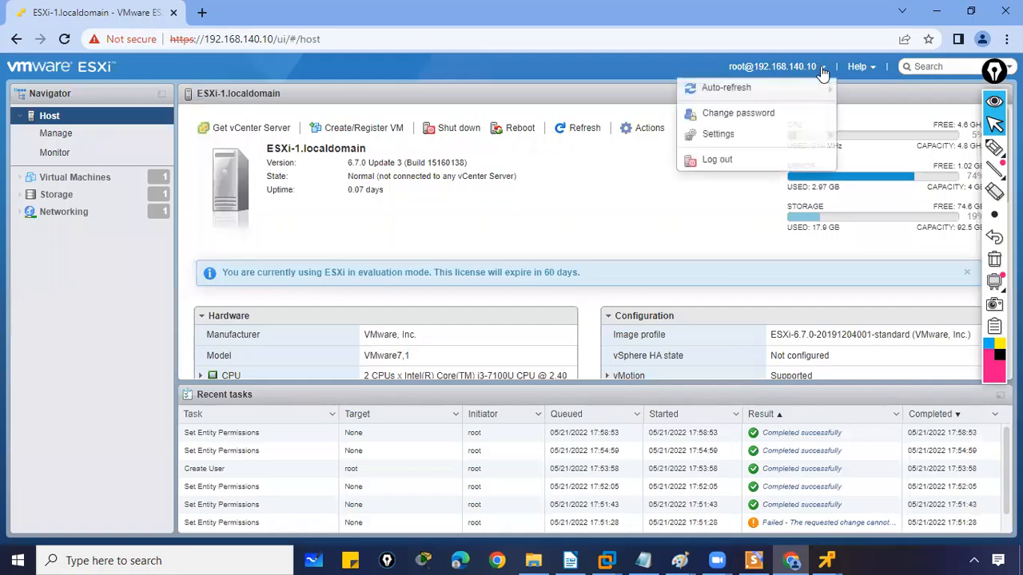
click(724, 161)
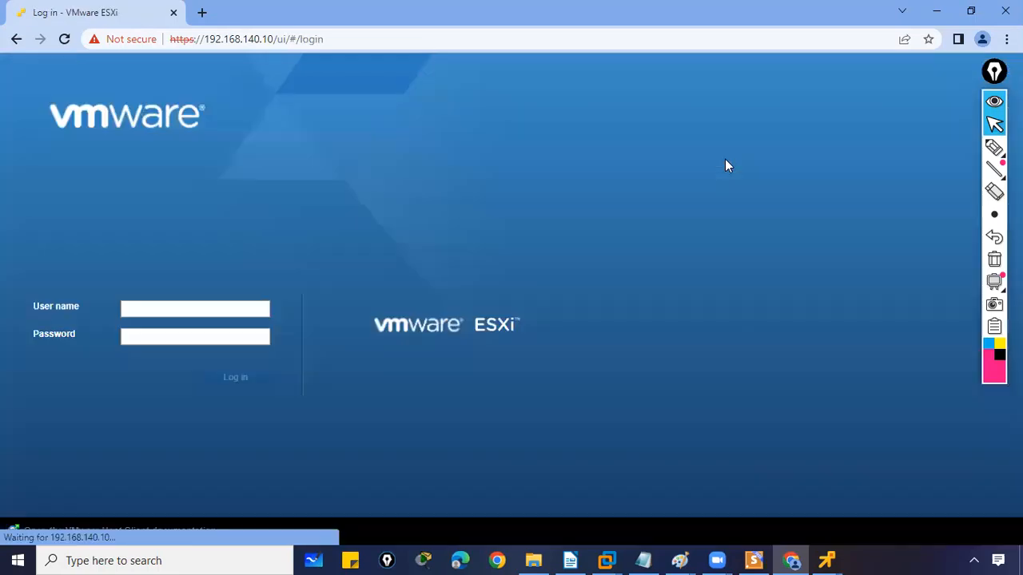
Sign in as the Administrator test user
click(224, 302)
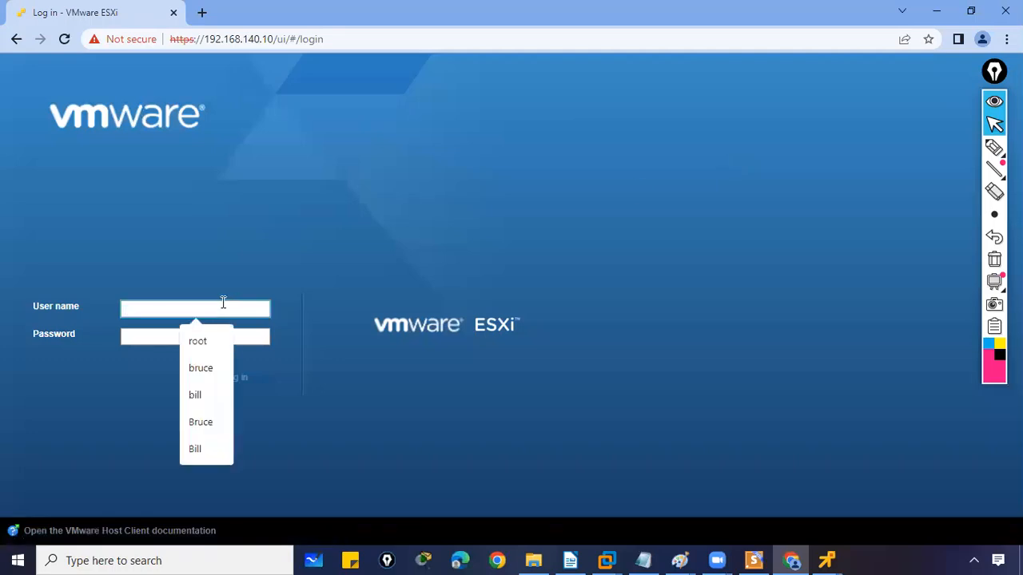
text(Bill)
key(Tab)
text(P)
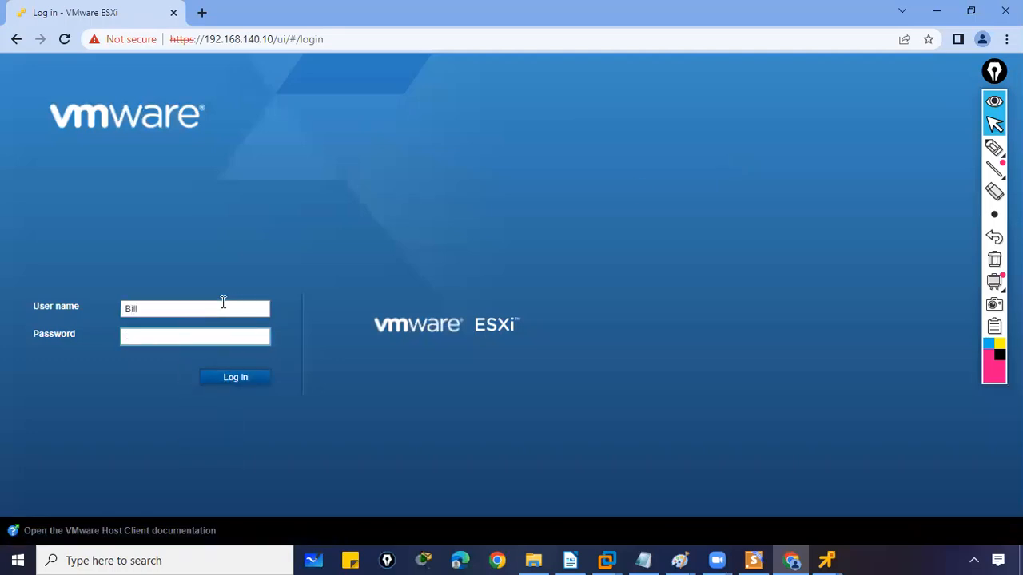
key(Return)
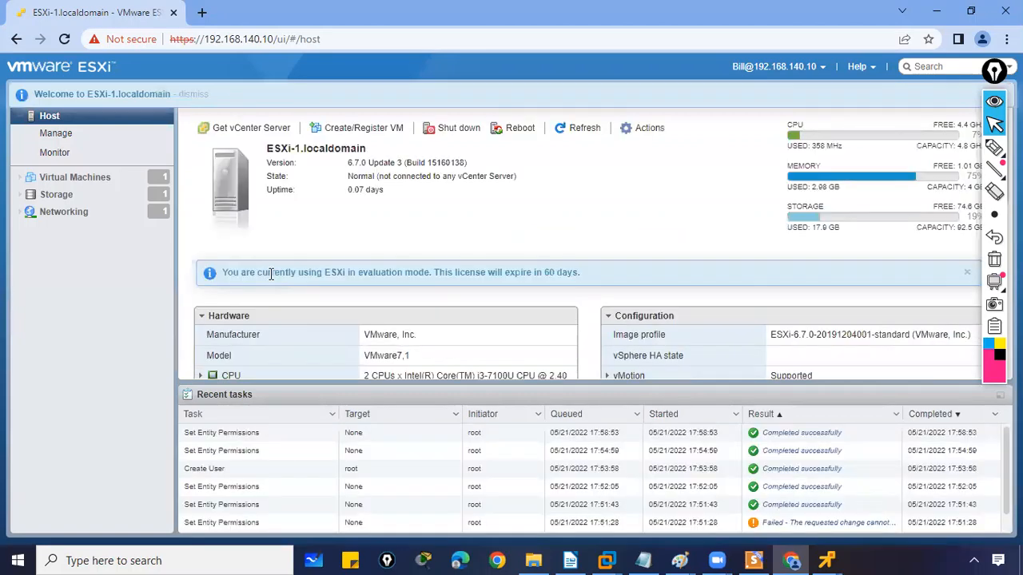
Start Create/Register VM with Create a new virtual machine and proceed to naming
click(343, 128)
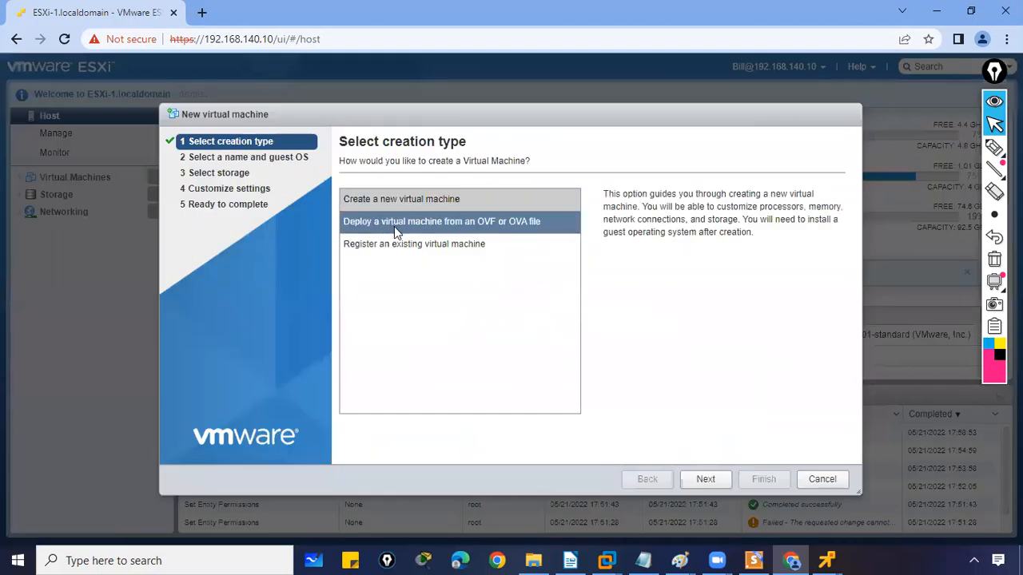
click(396, 202)
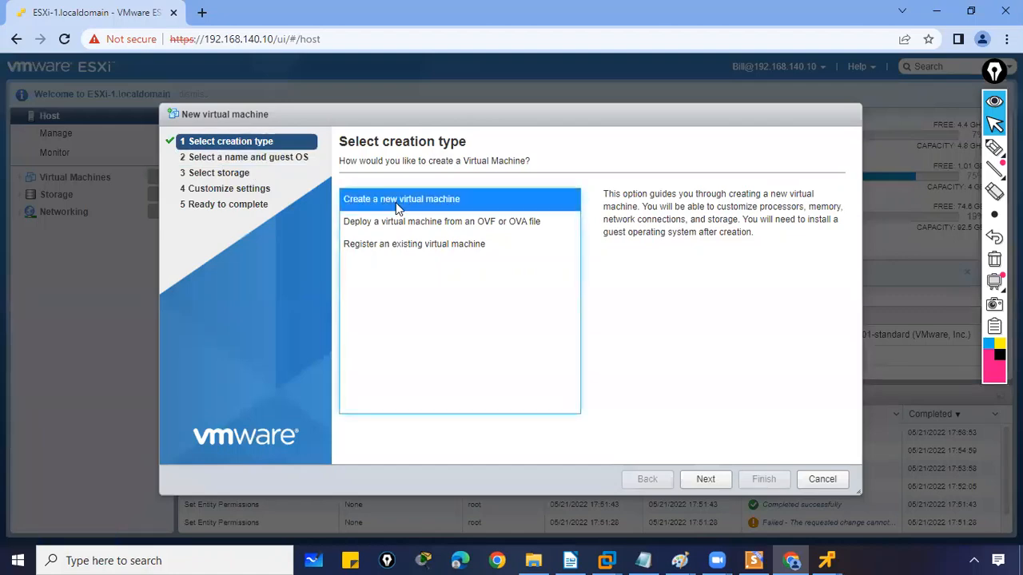
click(708, 479)
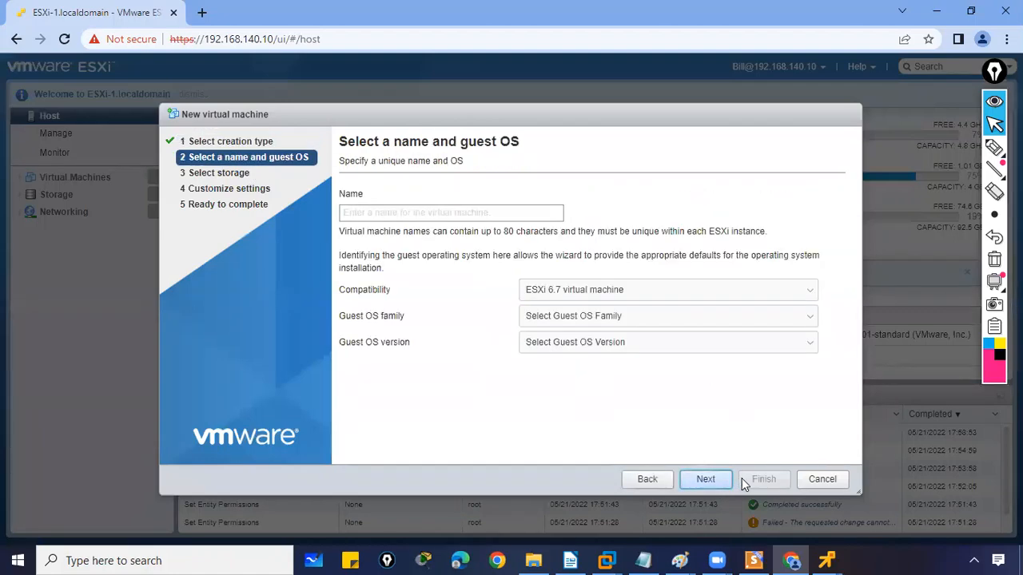